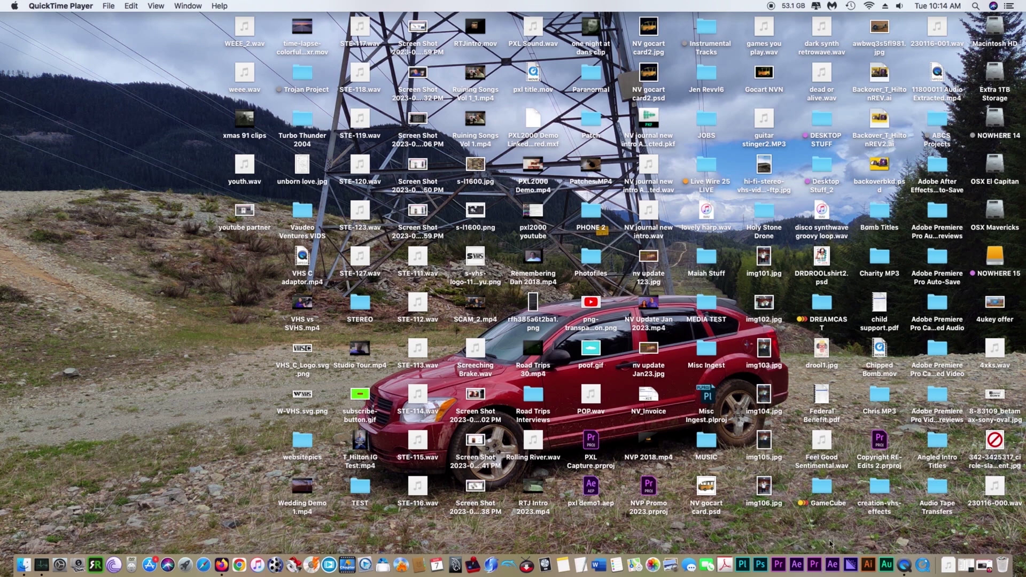
- Launch Adobe Premiere Pro 2020 from the Dock
left_click(815, 565)
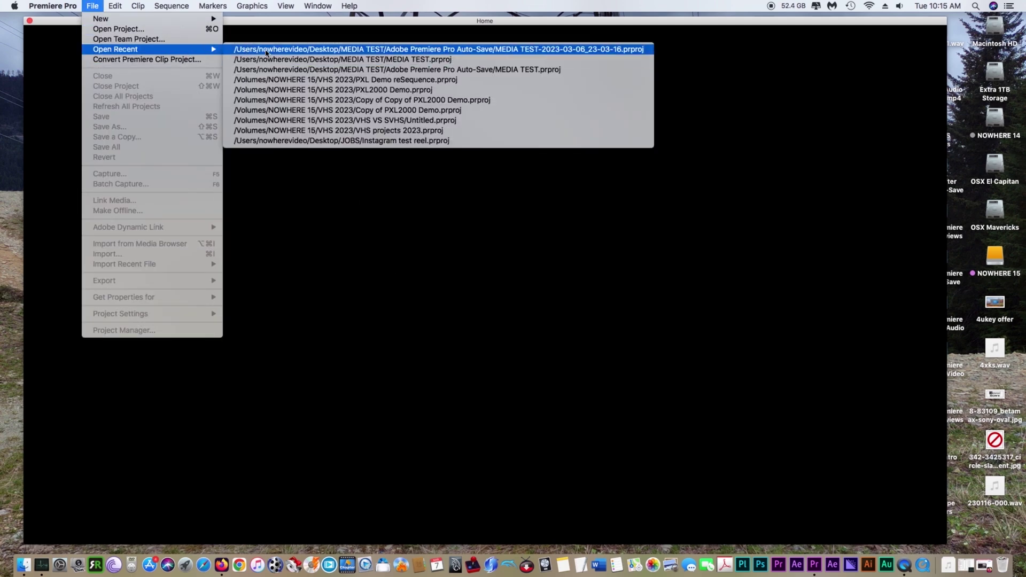
- Open the latest MEDIA TEST-2023-03-06 auto-save project from the recent list
left_click(269, 49)
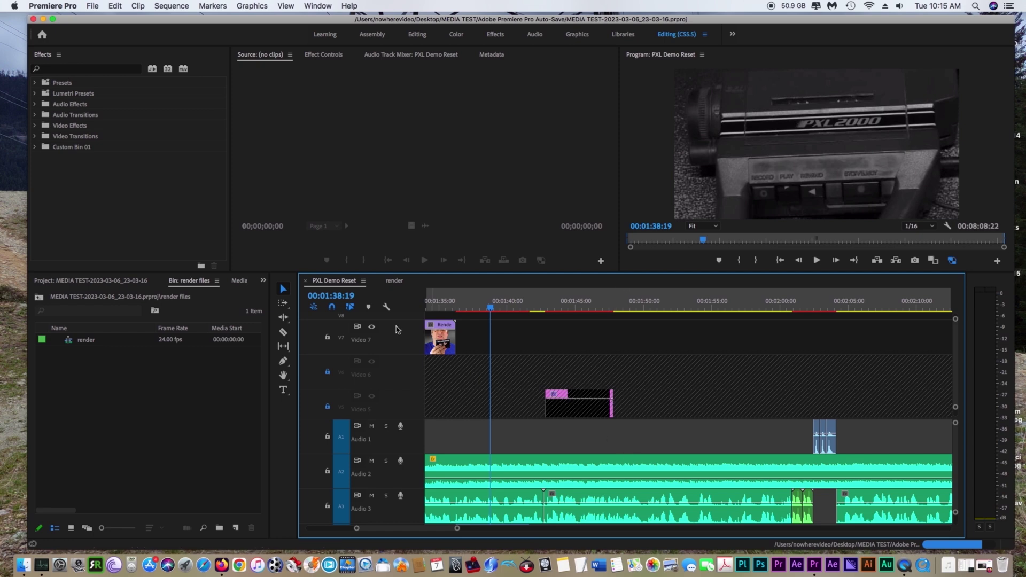
- Minimize all PXL Demo Reset tracks, zoom out to its full length, and move the window aside
left_click(386, 307)
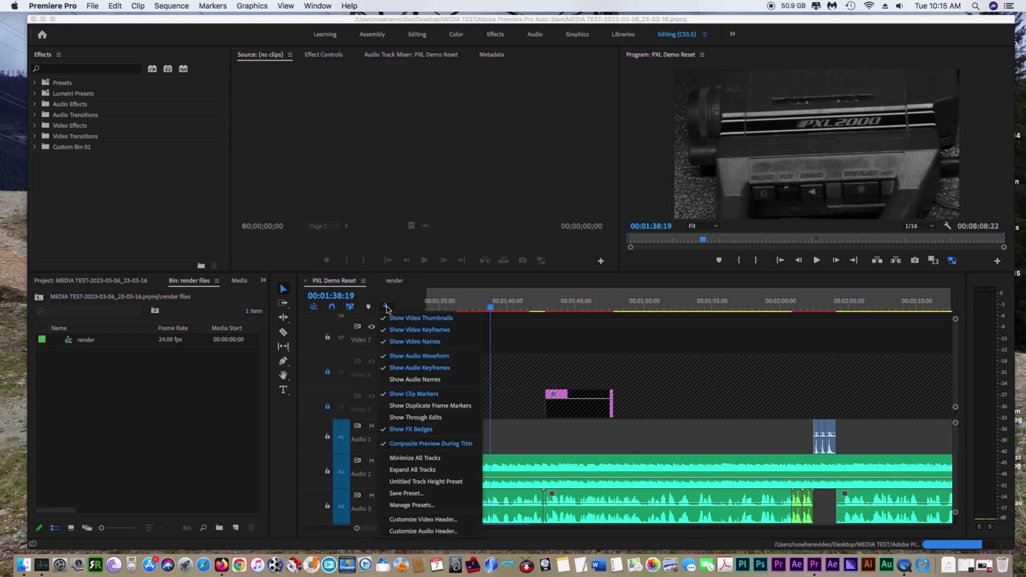
left_click(404, 458)
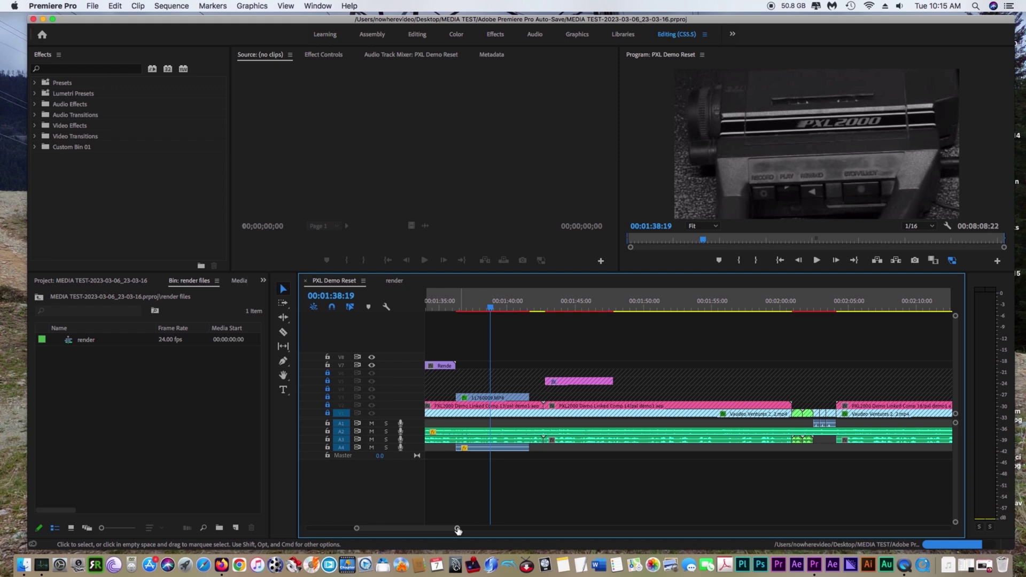
left_click_drag(457, 529, 656, 527)
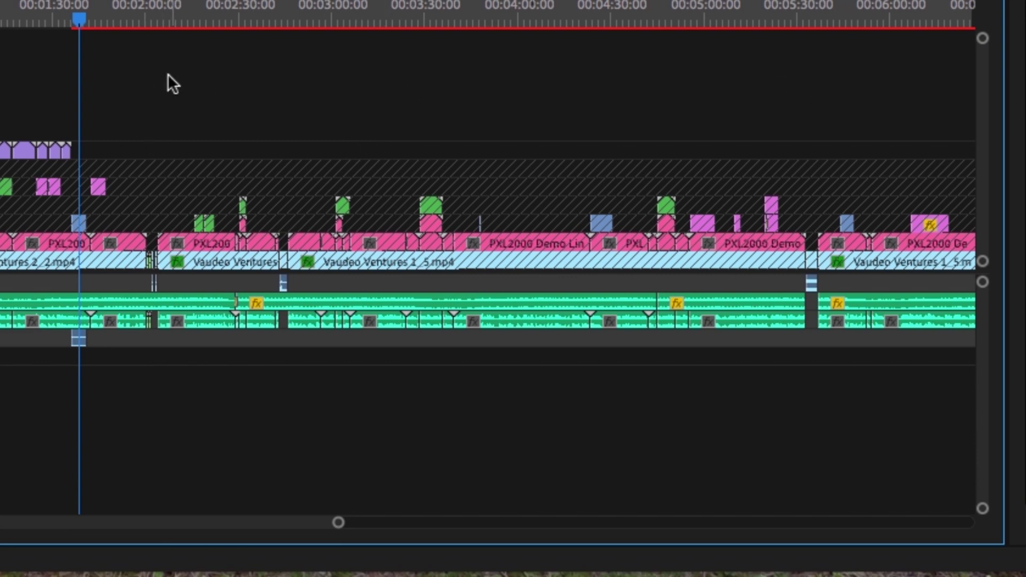
left_click_drag(78, 17, 545, 43)
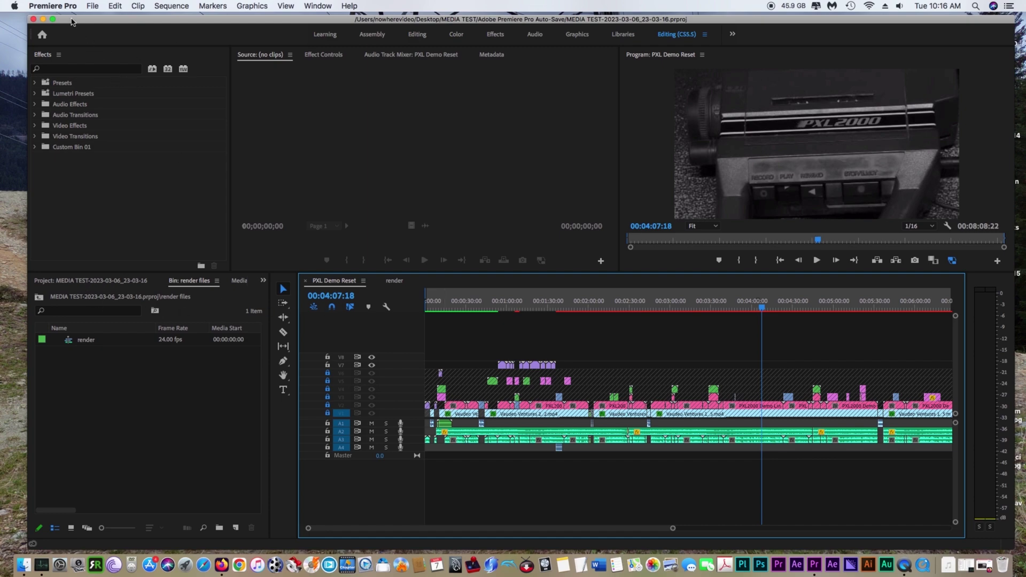
left_click_drag(73, 20, 329, 471)
- Browse MEDIA TEST > Adobe Premiere Pro Video Previews > MEDIA TEST.PRV to list the Rendered .mov files
double_click(707, 309)
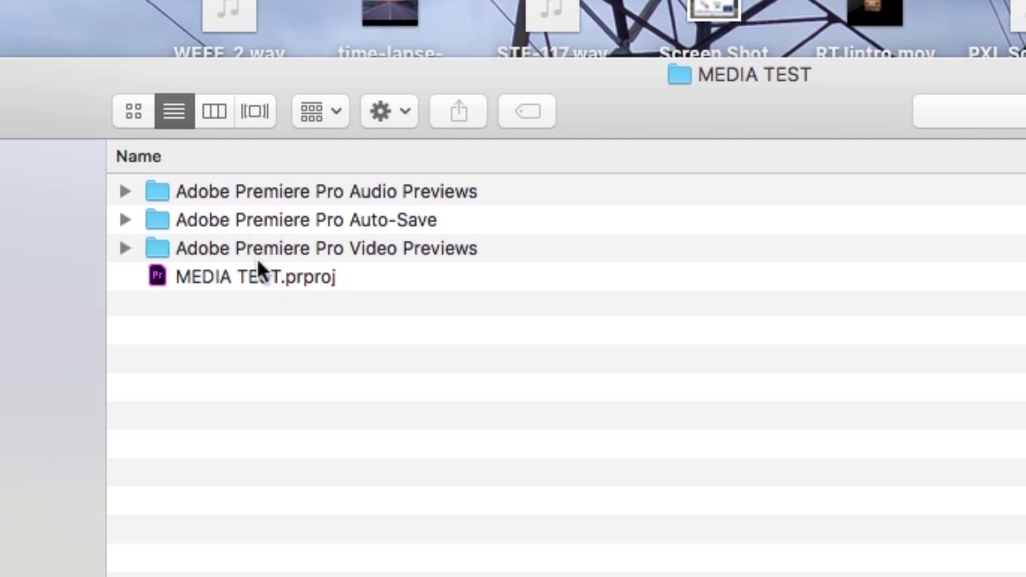
double_click(162, 242)
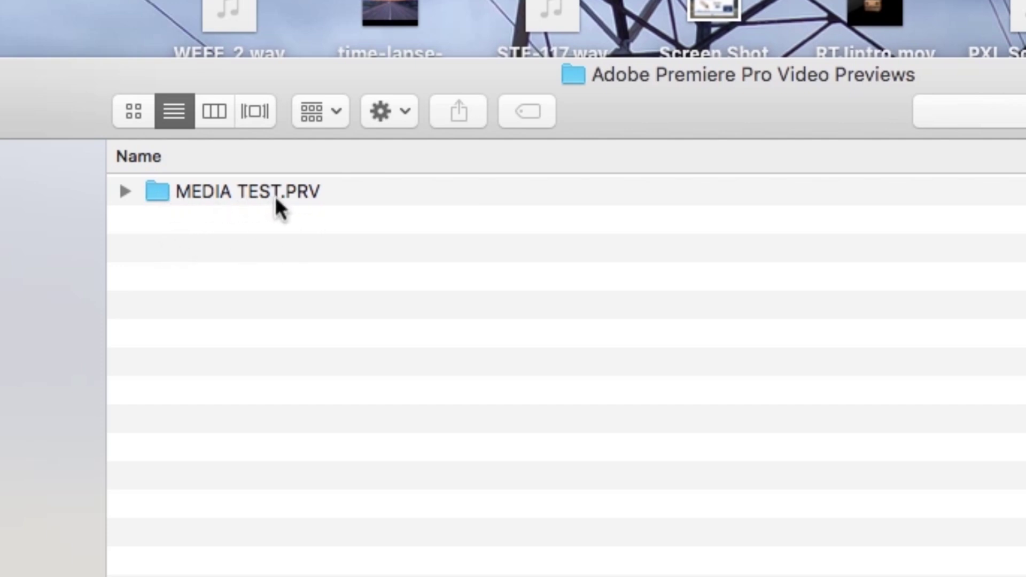
left_click(162, 191)
double_click(163, 191)
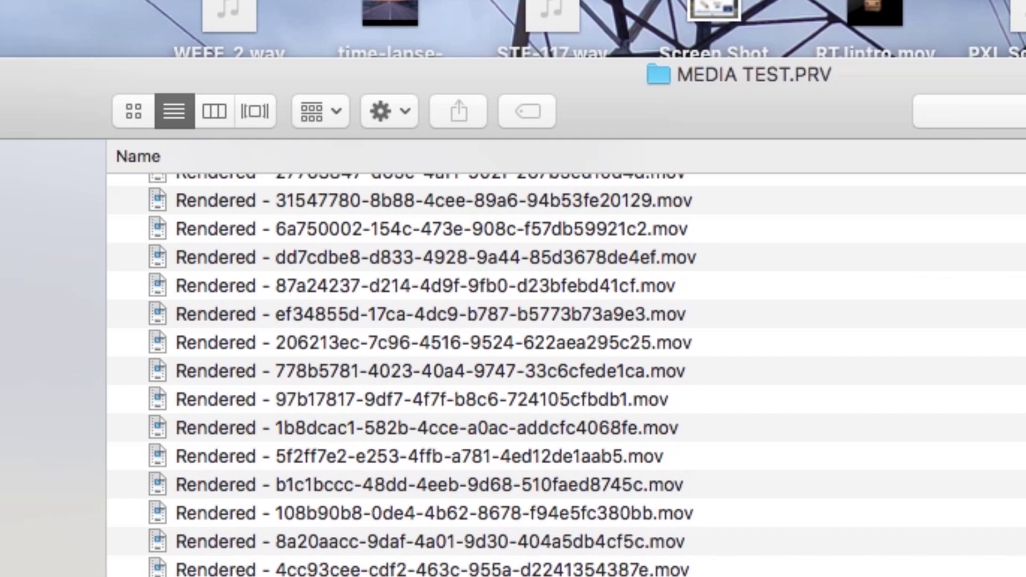
scroll(513, 374, "down", 15)
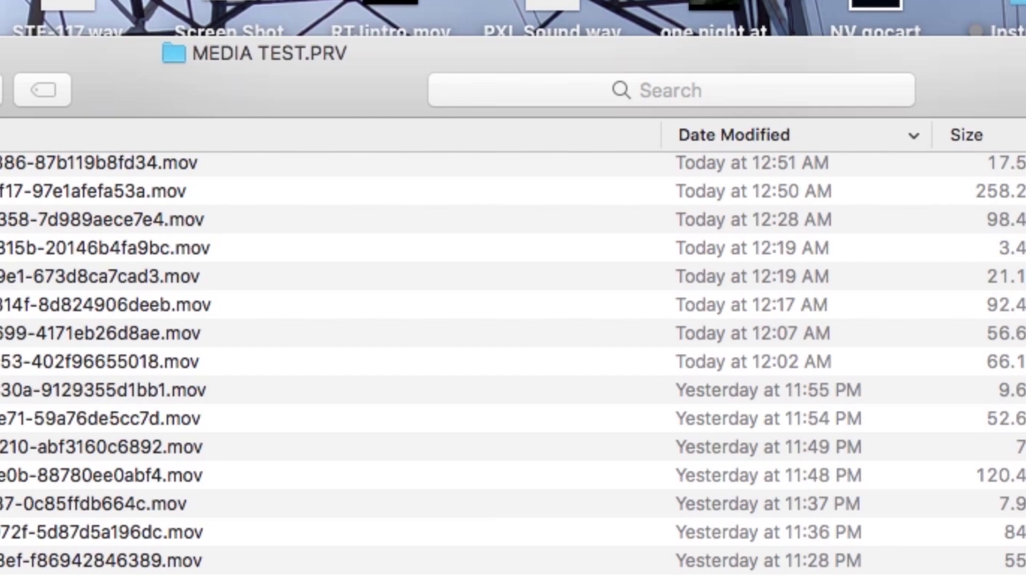
scroll(513, 364, "up", 15)
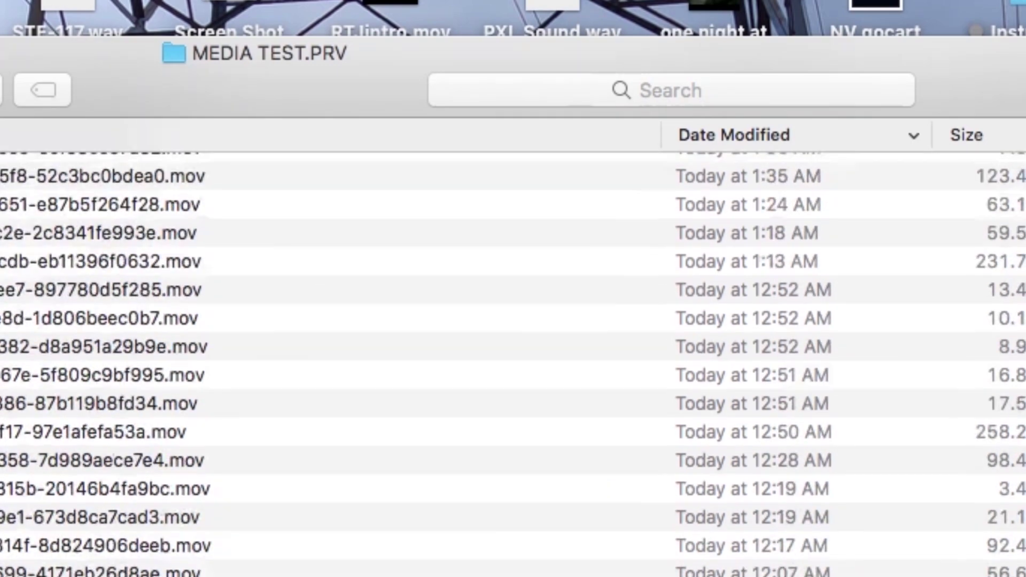
scroll(513, 364, "up", 4)
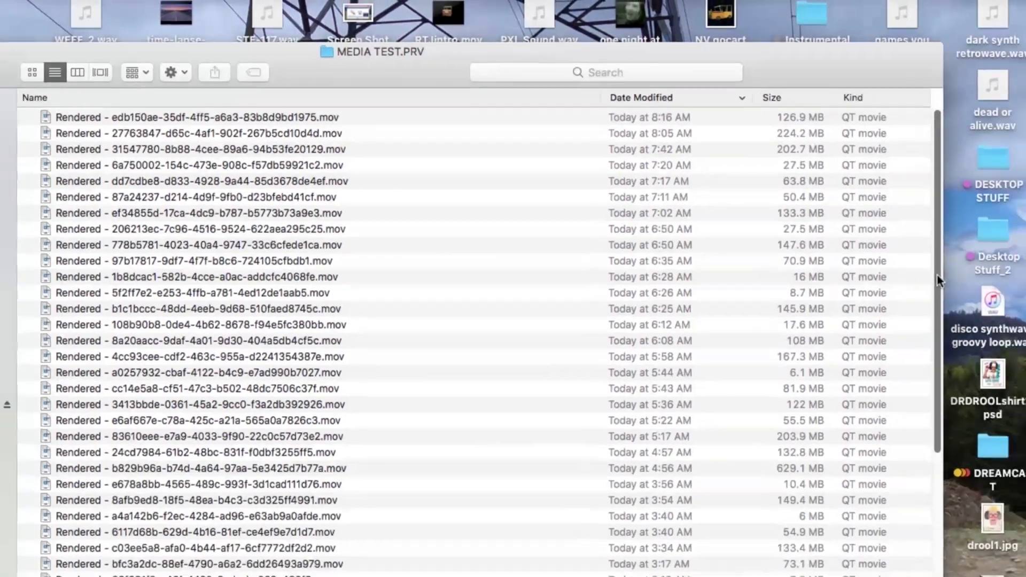
scroll(513, 363, "down", 10)
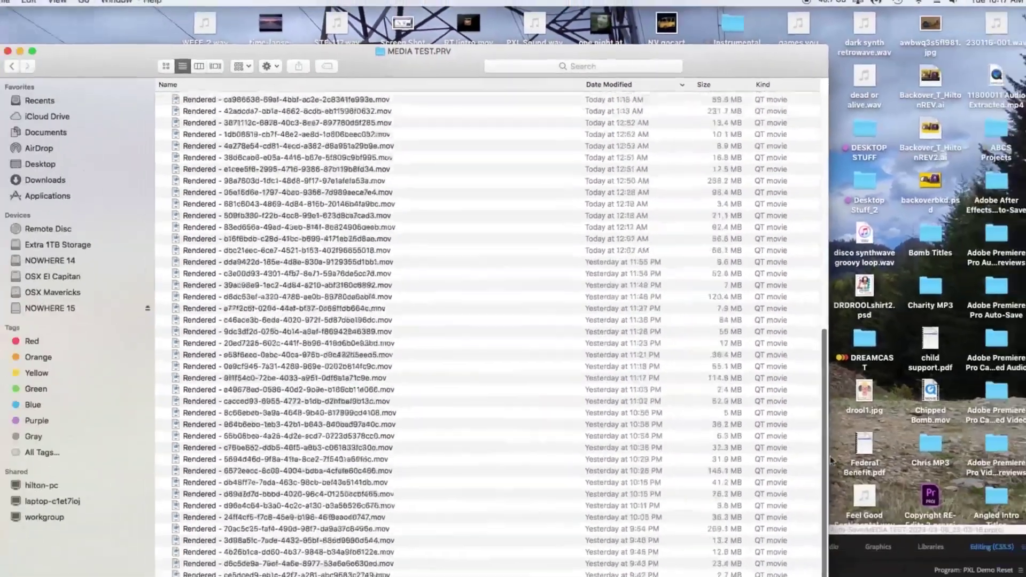
scroll(834, 513, "up", 15)
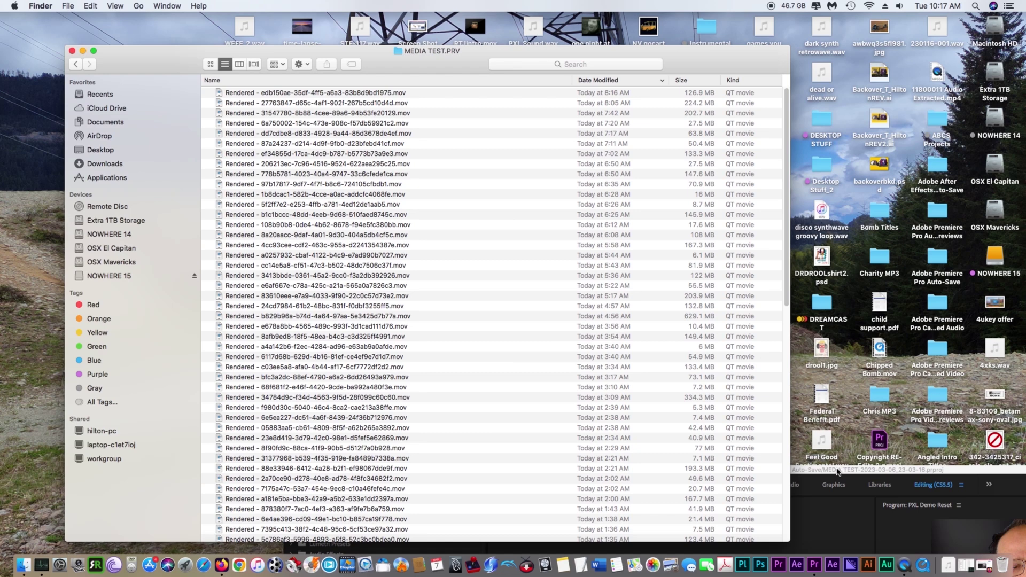
- Bring Premiere forward and delete the old render item from the bin
left_click_drag(836, 473, 764, 153)
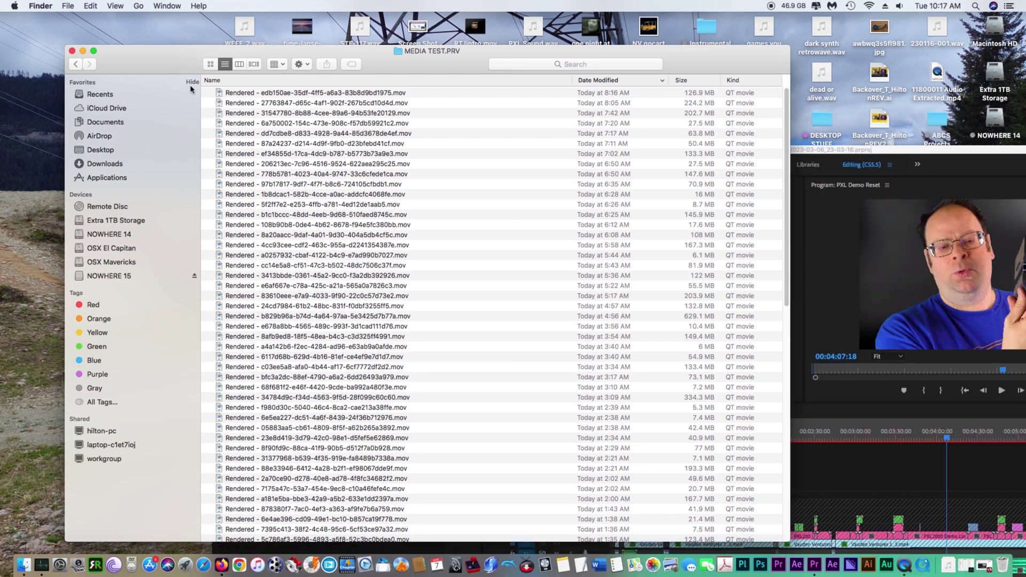
left_click_drag(155, 63, 85, 49)
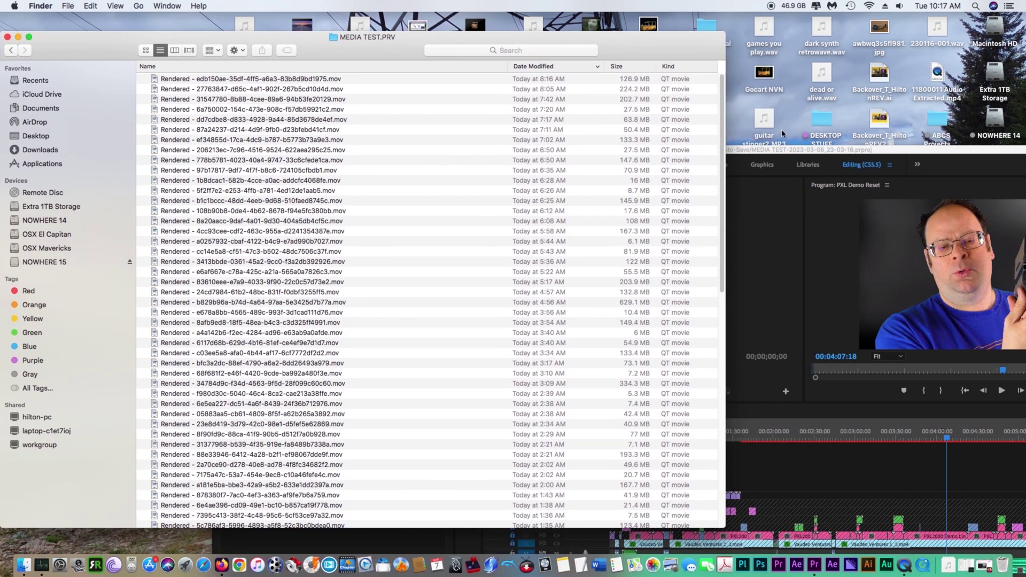
left_click(773, 151)
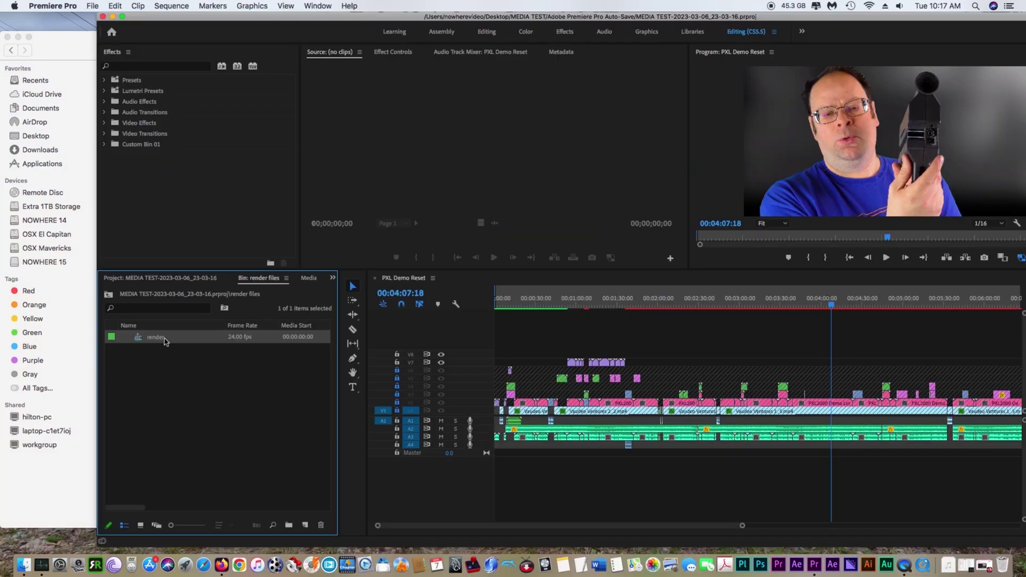
key("Delete")
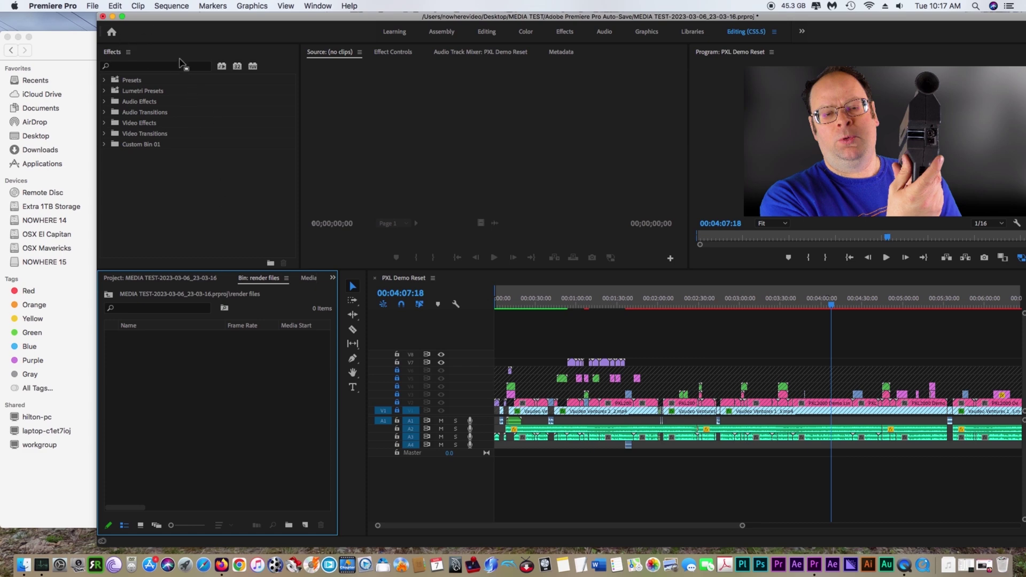
- Create a new empty 4K Video 2023 sequence named render
left_click(170, 6)
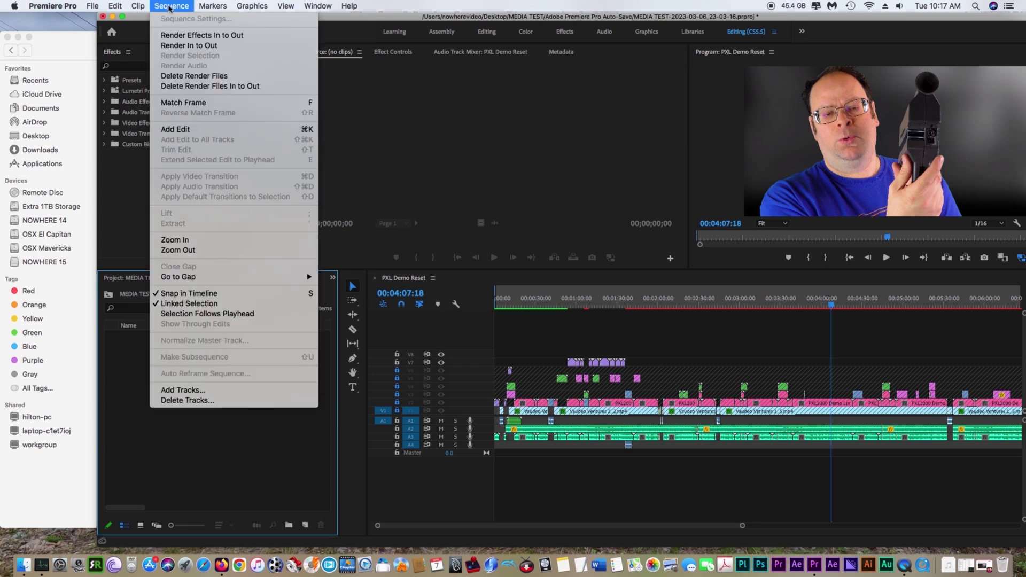
mouse_move(93, 6)
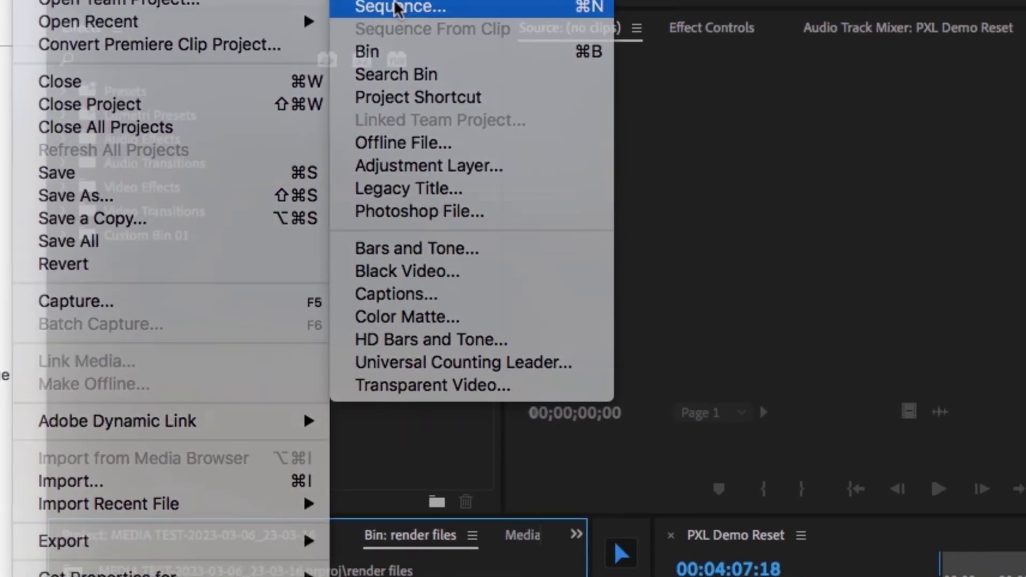
left_click(521, 68)
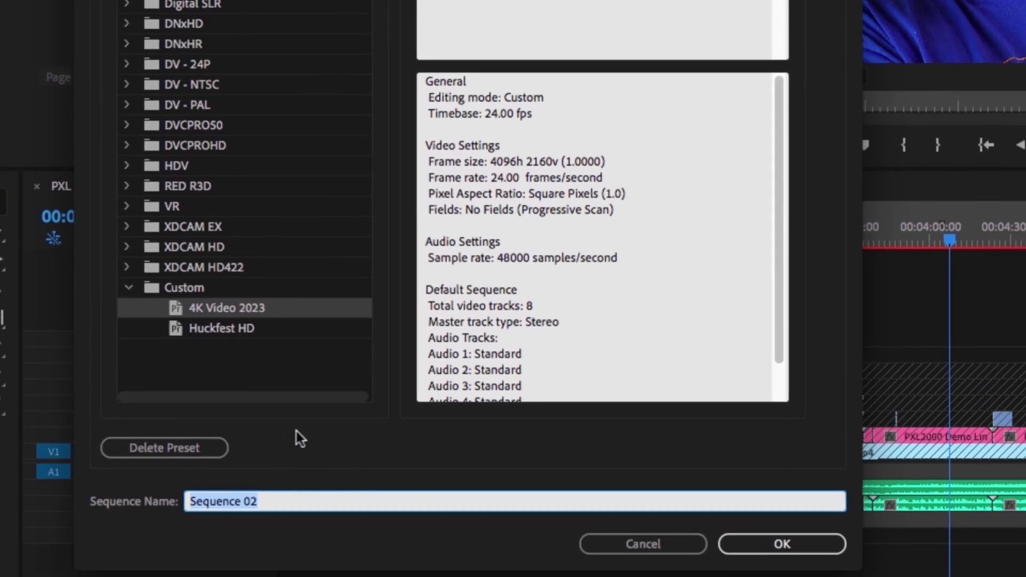
type("render")
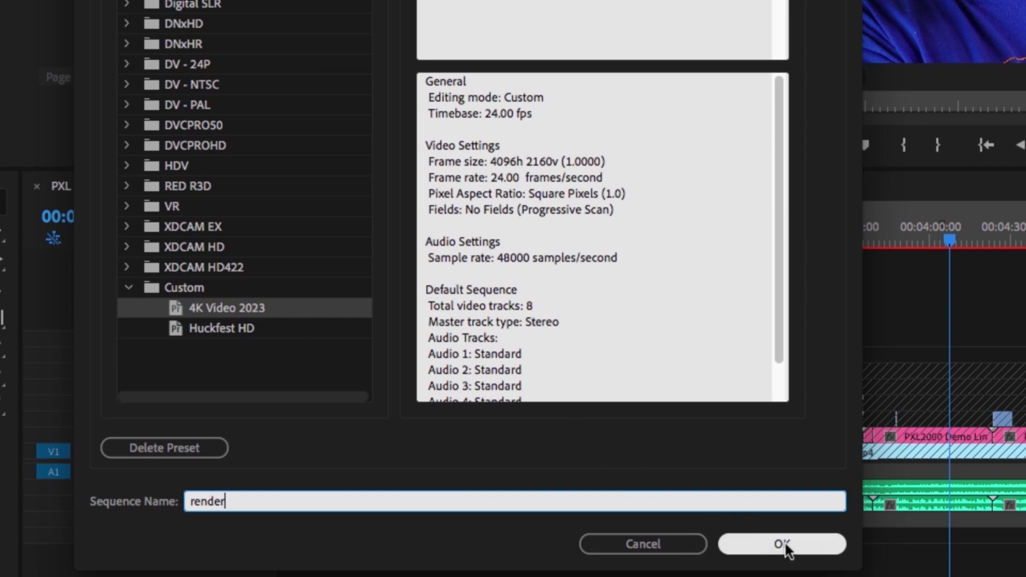
left_click(788, 551)
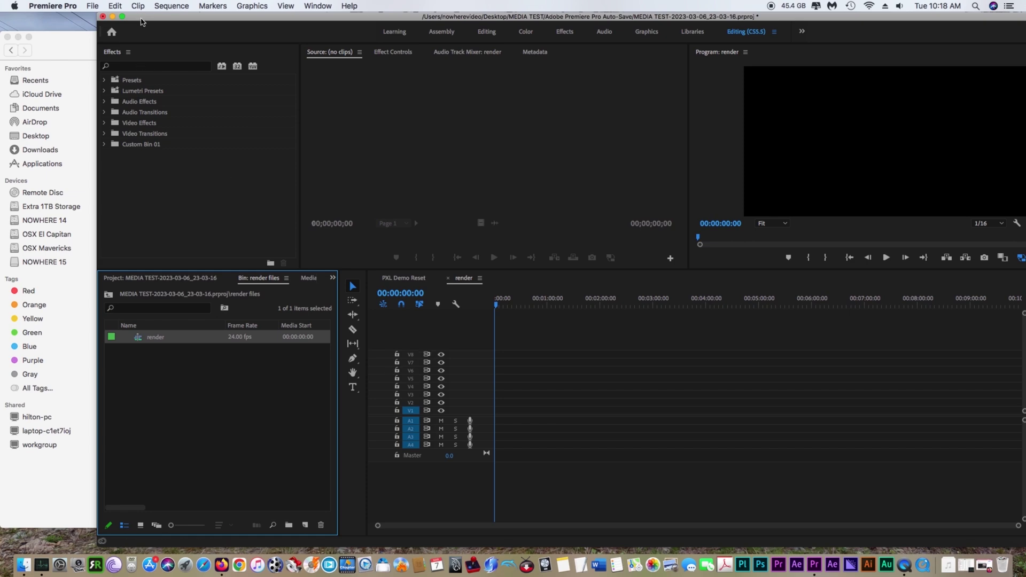
- Arrange the windows and select all Rendered .mov files in MEDIA TEST.PRV
left_click_drag(141, 21, 468, 55)
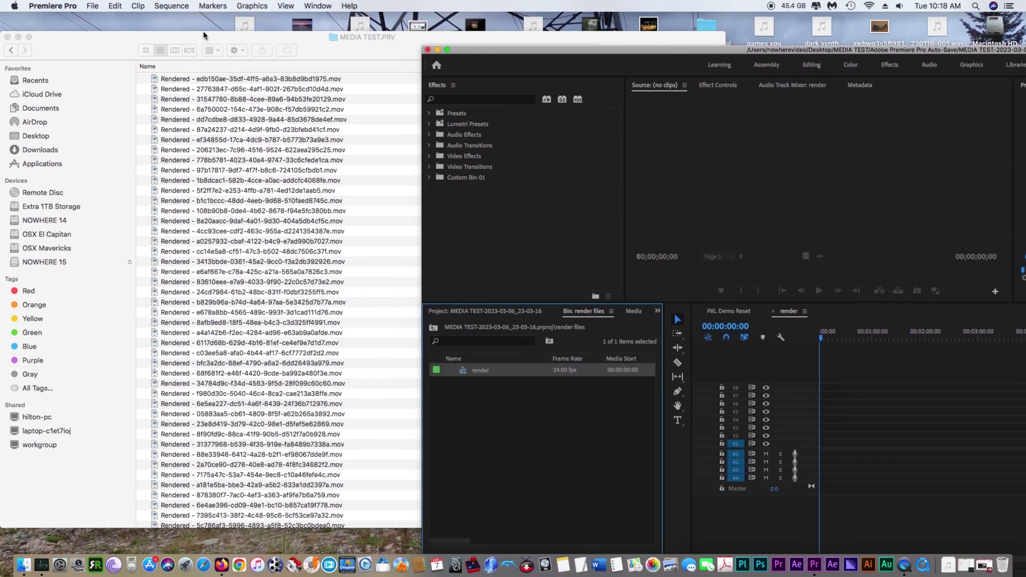
left_click(97, 44)
left_click_drag(366, 52, 284, 42)
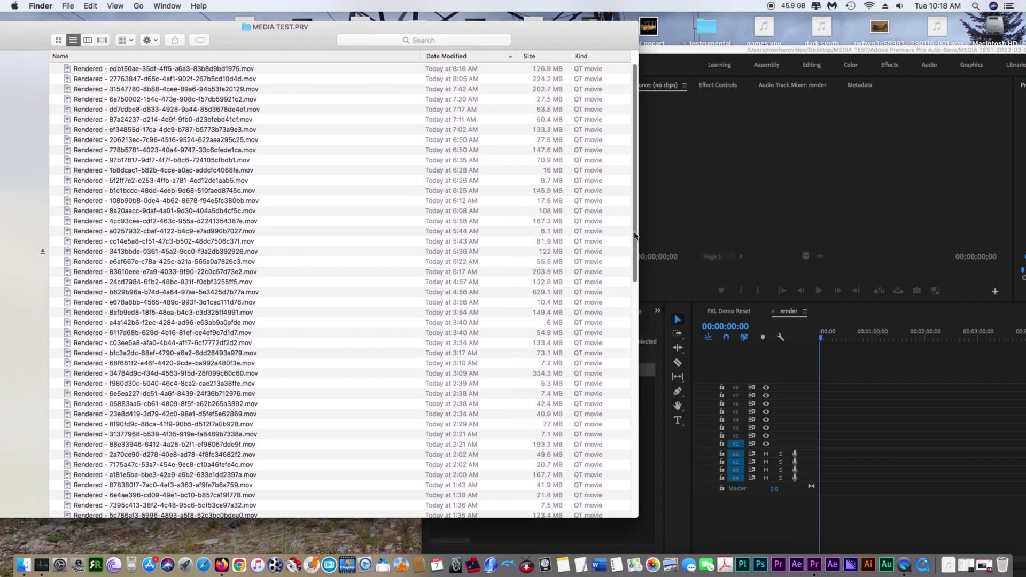
left_click_drag(634, 251, 650, 523)
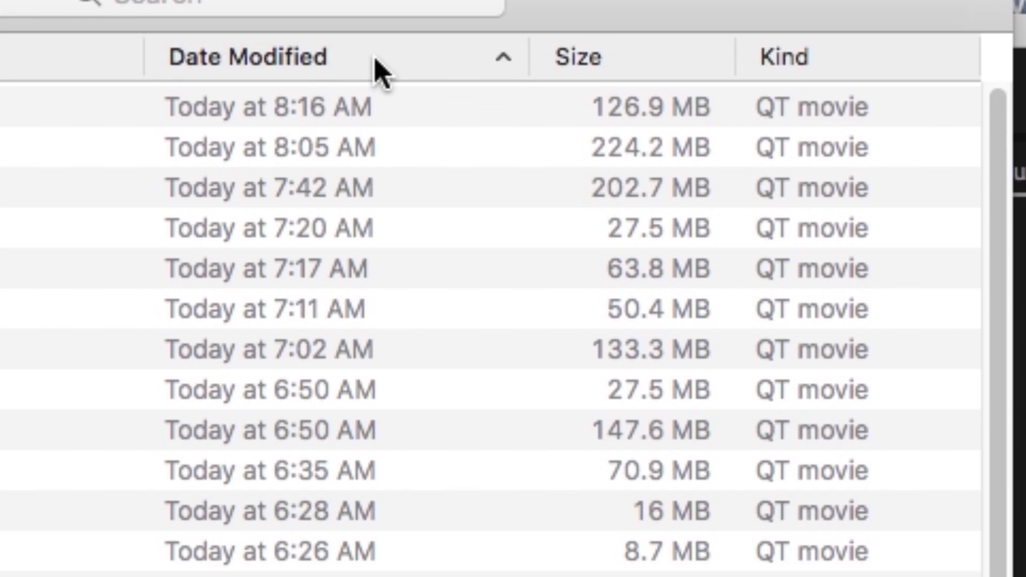
scroll(380, 72, "down", 15)
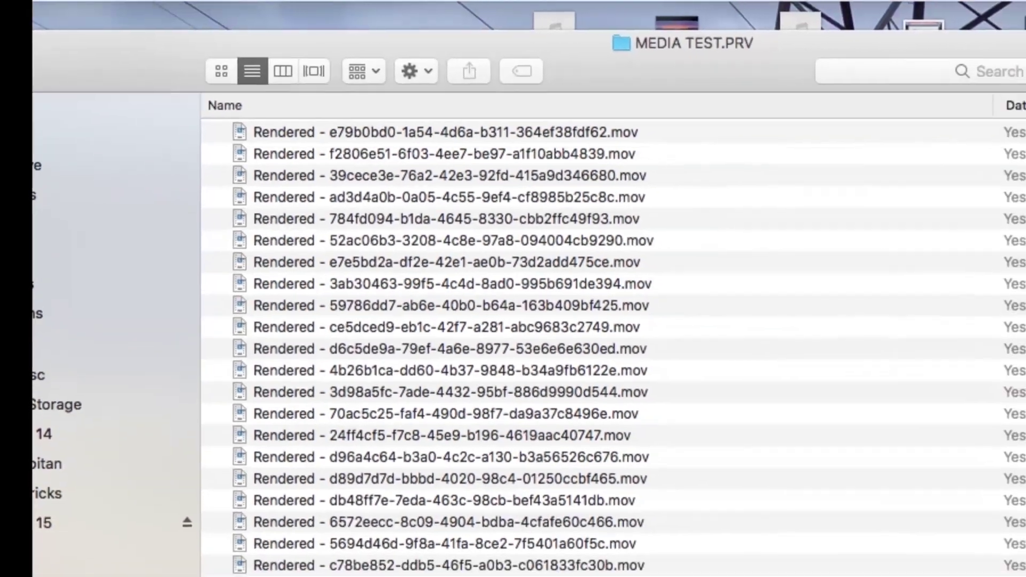
left_click(225, 1)
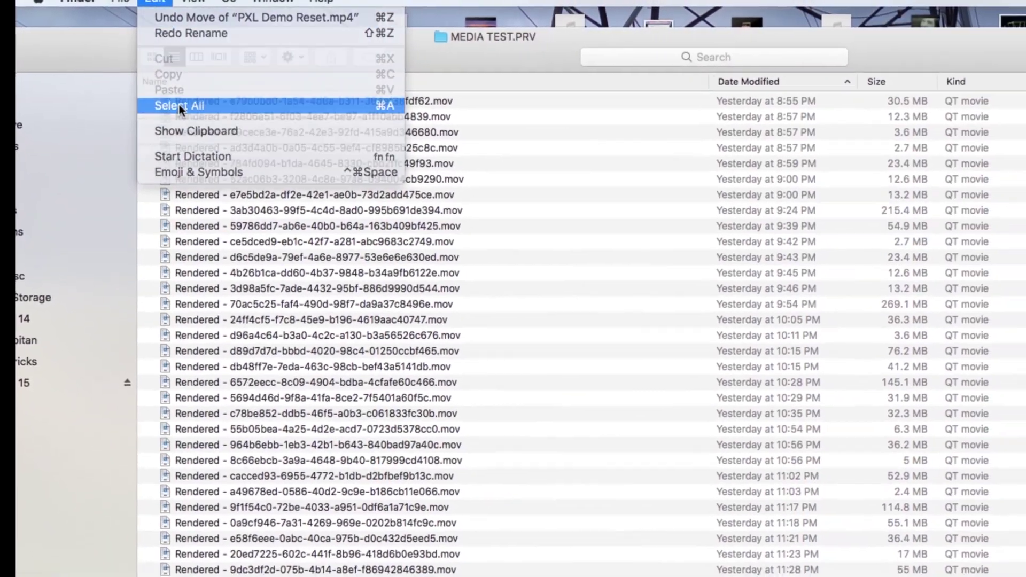
left_click(196, 112)
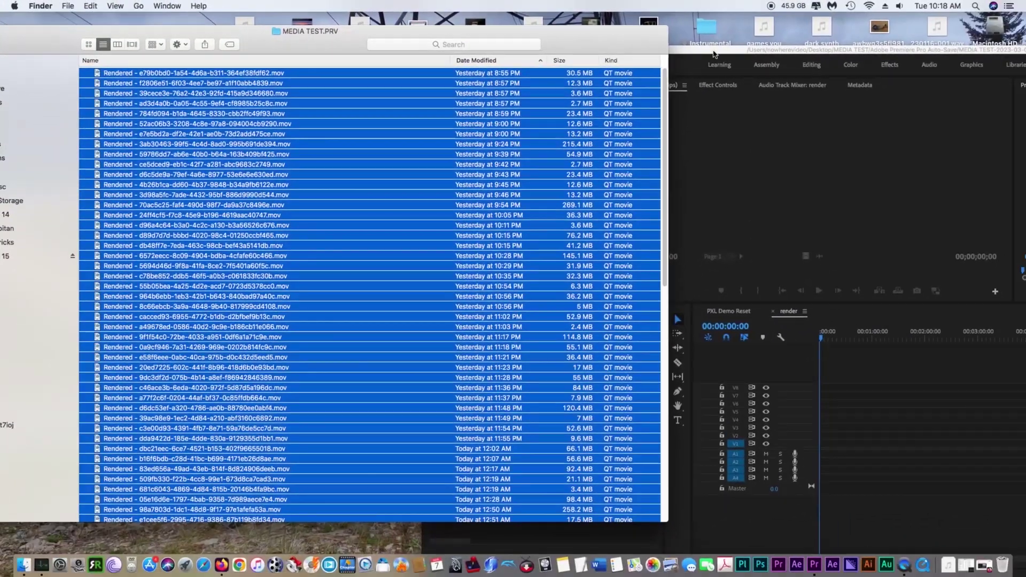
- Drag all 97 rendered preview files onto Video 1 of the render sequence
left_click_drag(846, 58, 865, 26)
left_click_drag(728, 24, 481, 23)
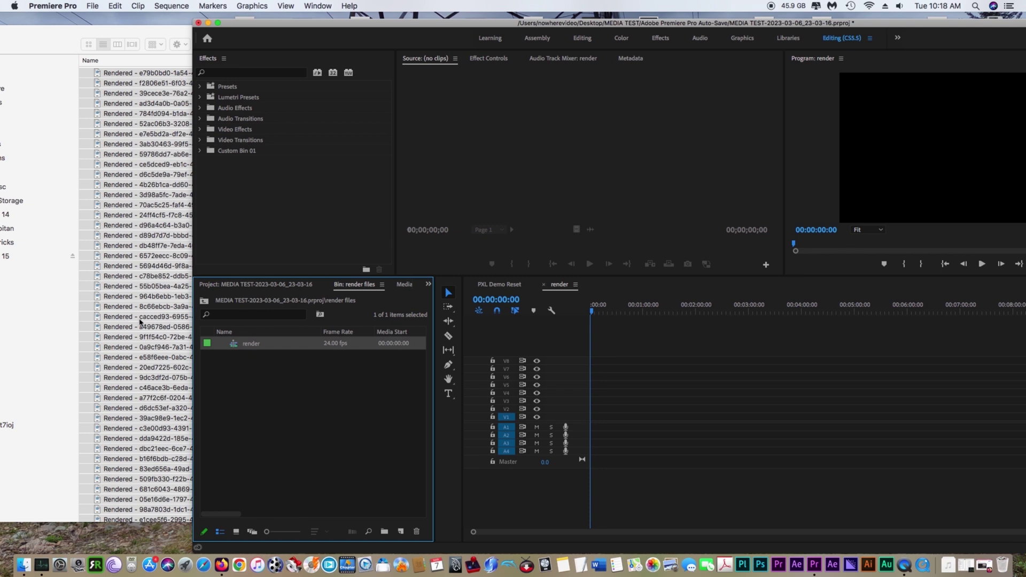
left_click_drag(629, 380, 591, 418)
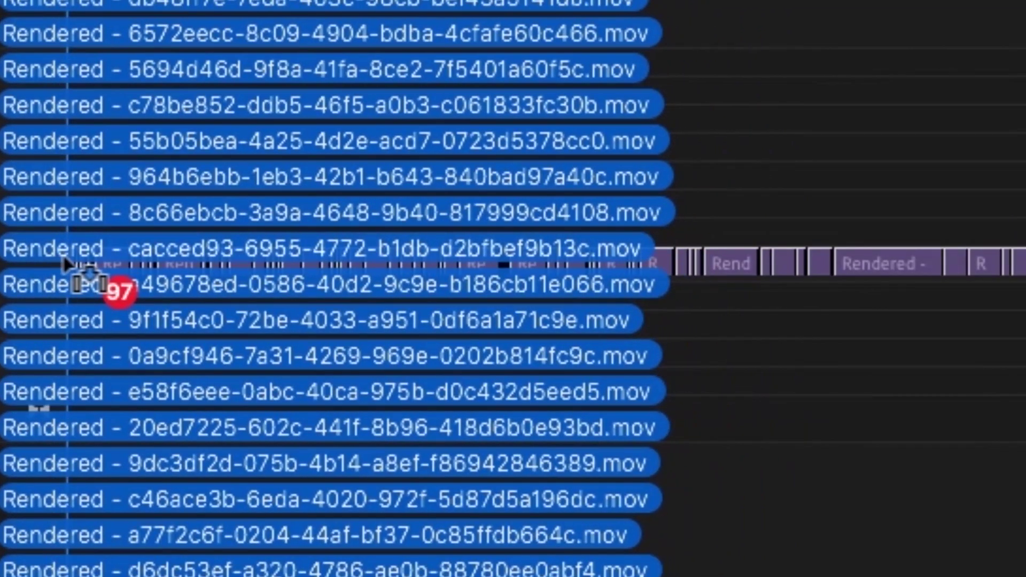
left_click_drag(63, 259, 67, 286)
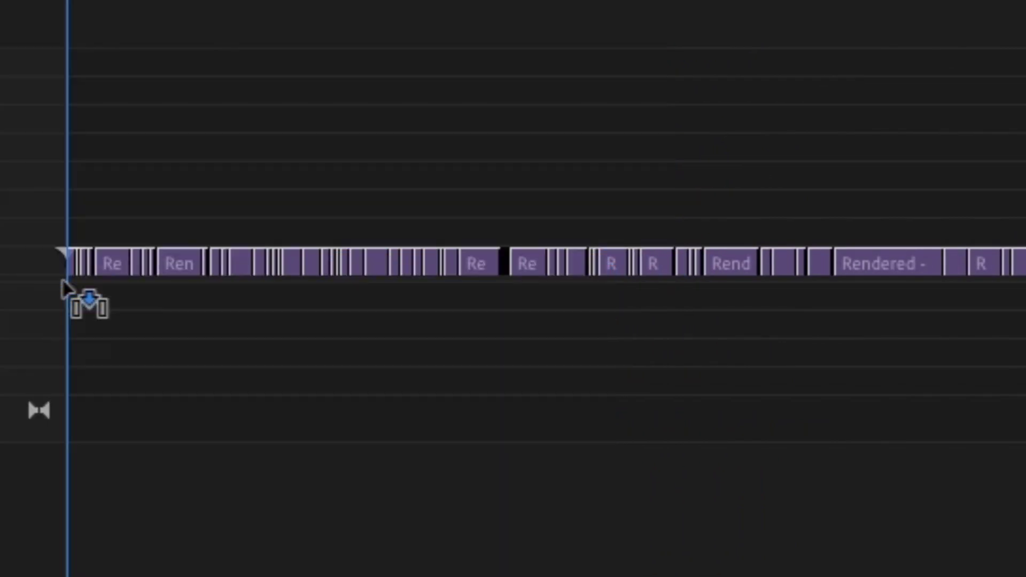
- Zoom in, expand tracks, and review the placed clips, then return to PXL Demo Reset
key("equal")
key("equal")
key("equal")
key("equal")
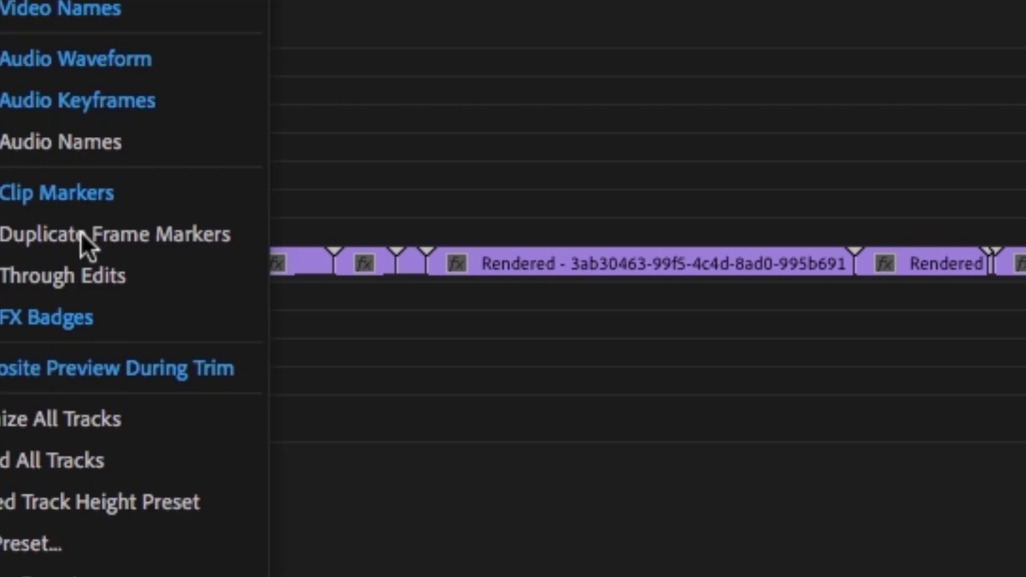
left_click(75, 461)
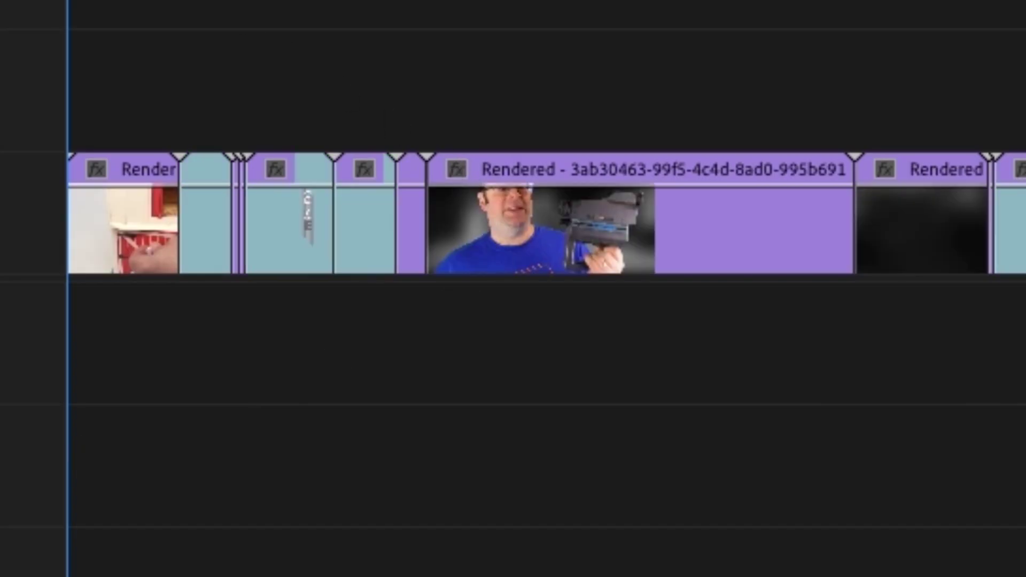
key("space")
key("space")
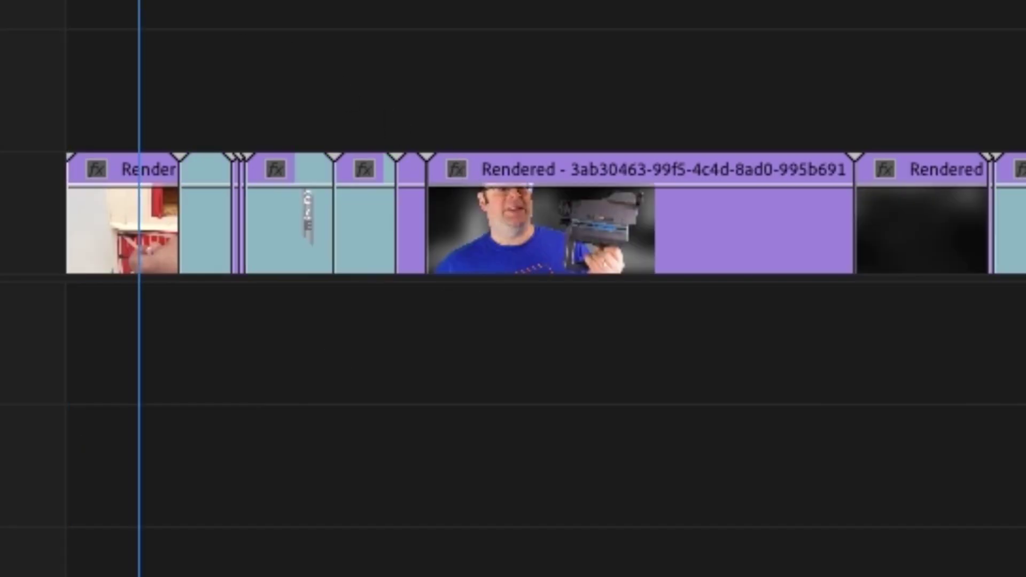
scroll(513, 214, "right", 6)
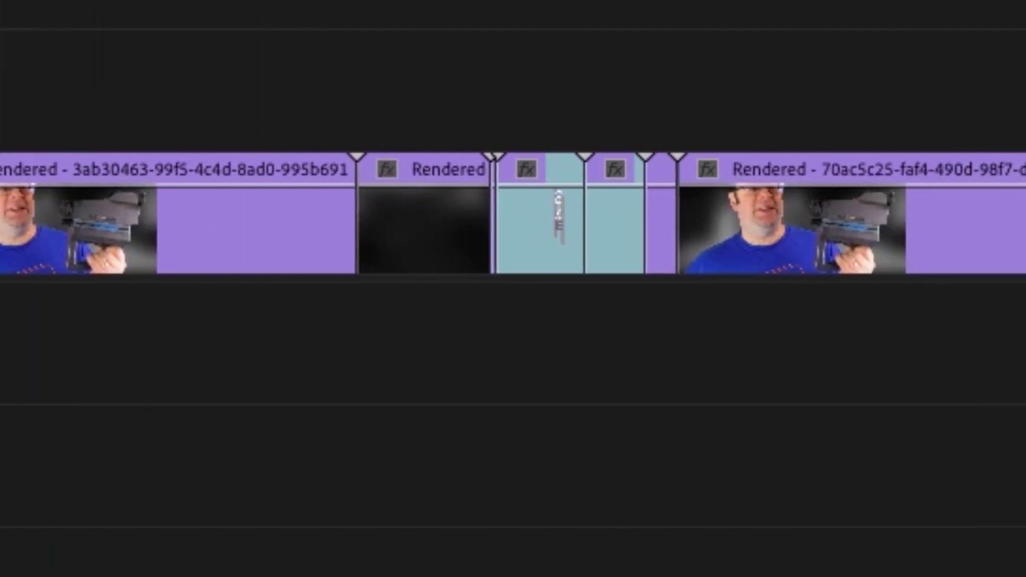
left_click_drag(16, 2, 828, 319)
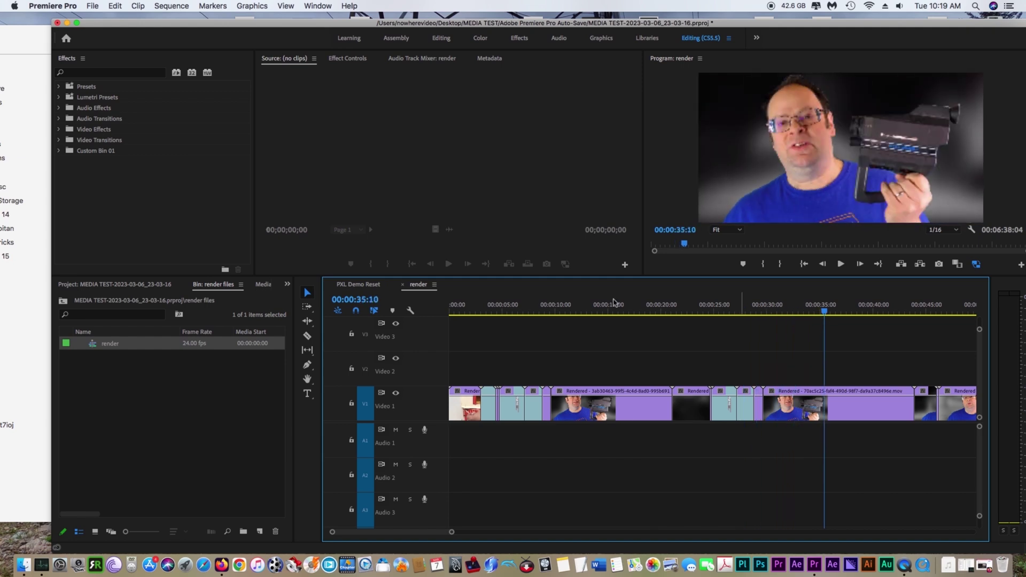
left_click(354, 286)
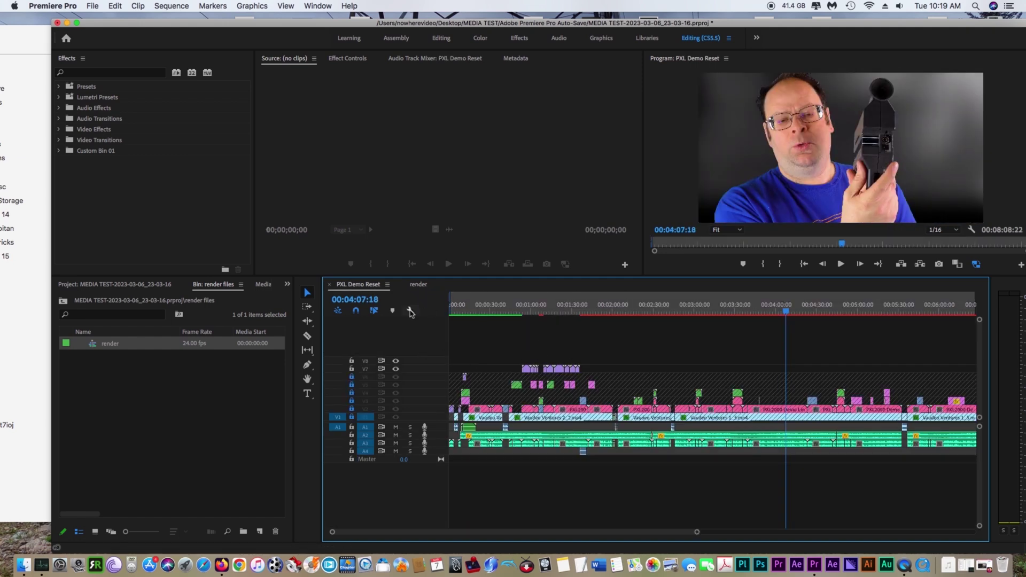
left_click(411, 311)
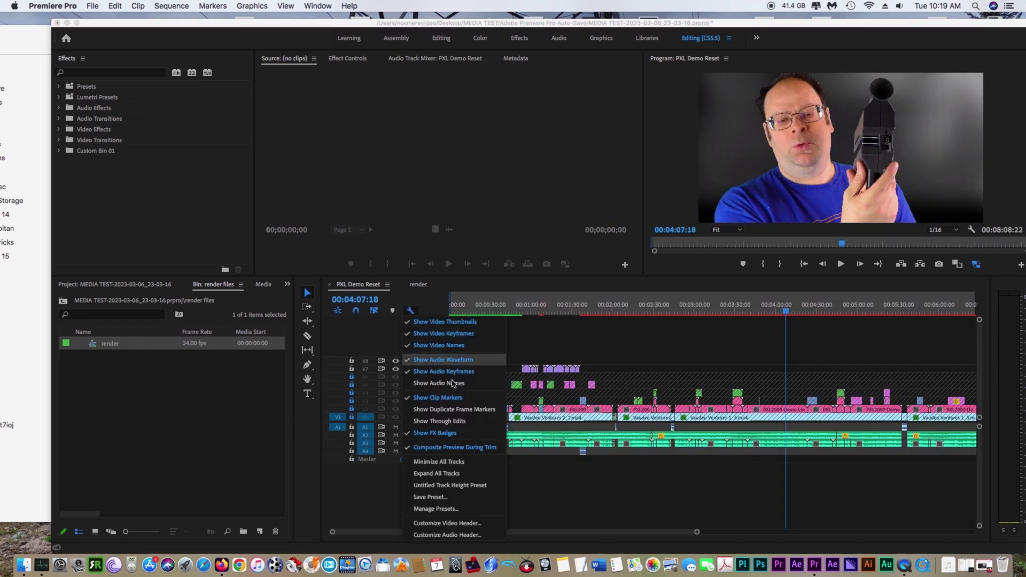
- Expand all PXL Demo Reset tracks and scroll to Video 7
left_click(446, 473)
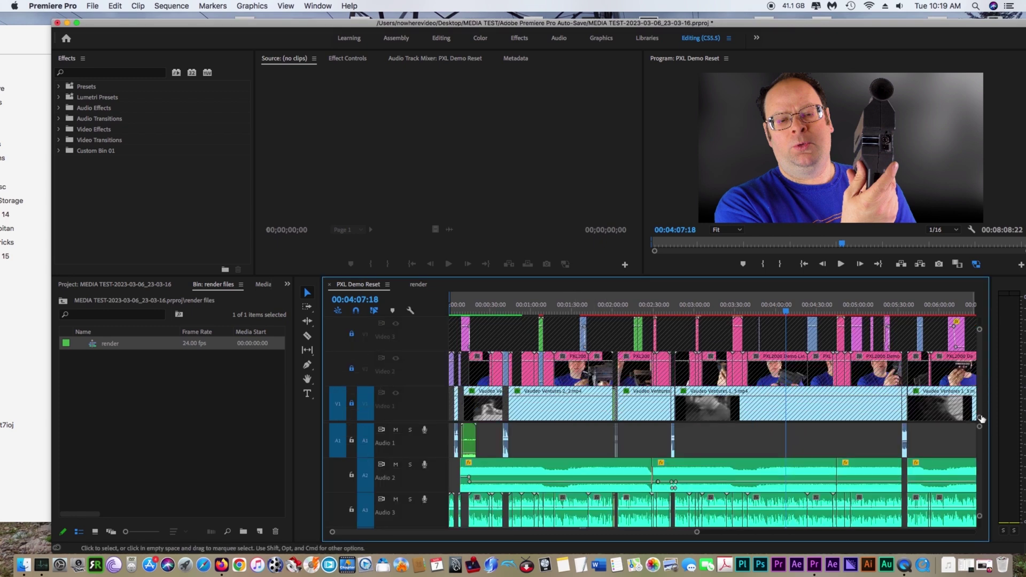
scroll(695, 208, "up", 5)
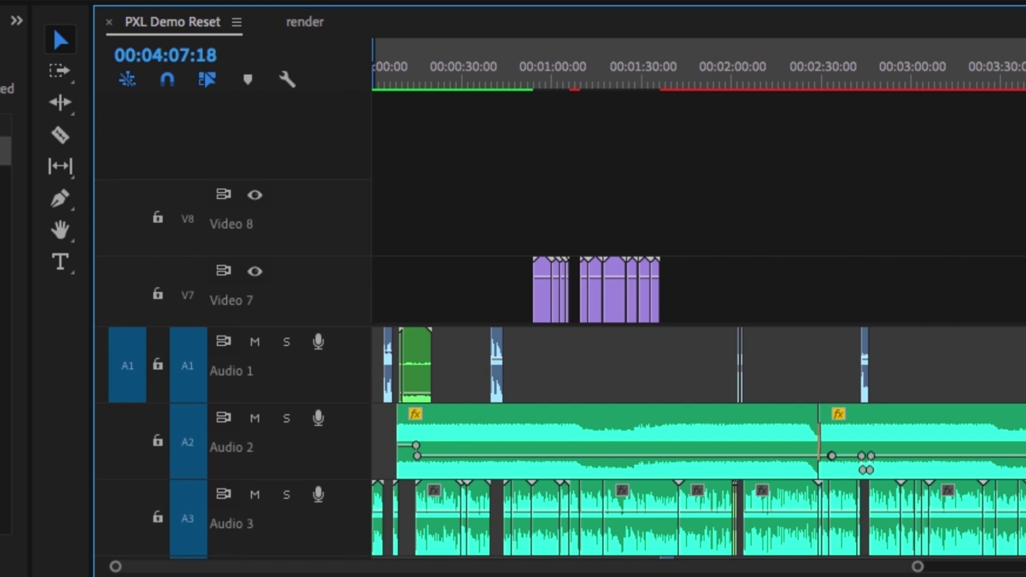
scroll(694, 214, "down", 3)
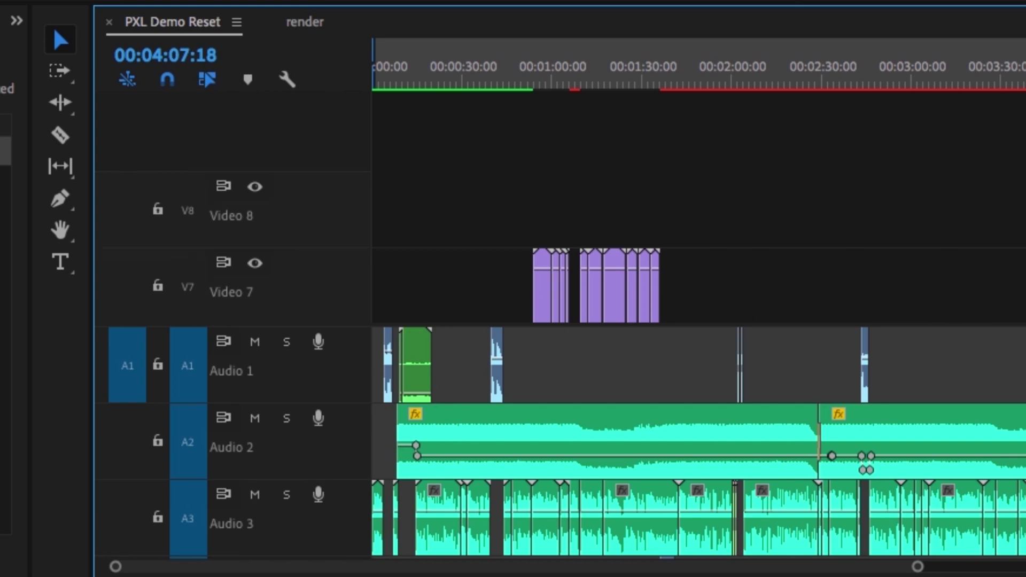
scroll(695, 214, "up", 1)
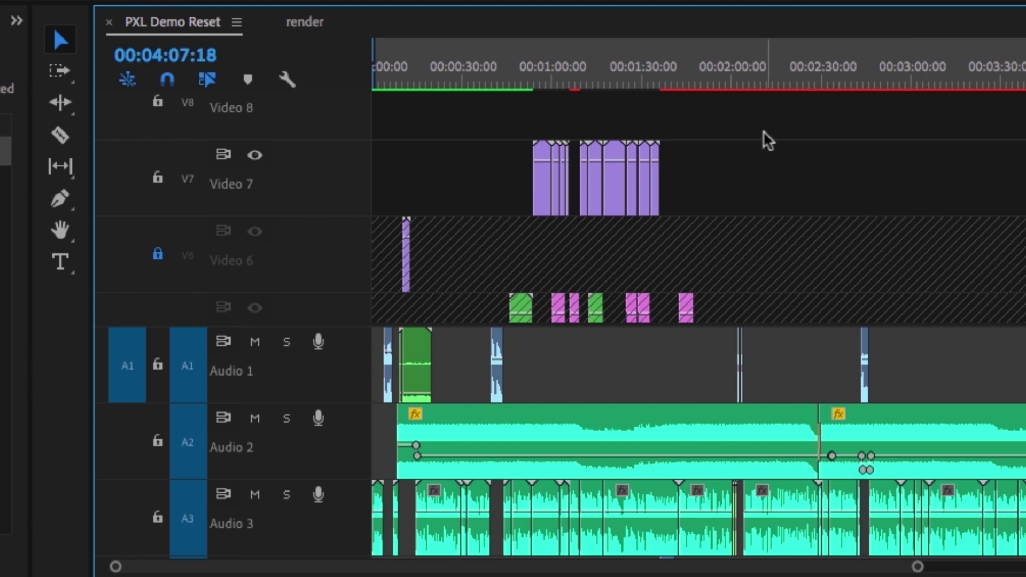
- Set the playhead to 00:01:34:15 and zoom in around the end of the Video 7 clips
mouse_move(649, 67)
left_mouse_down()
mouse_move(668, 67)
mouse_move(657, 65)
left_mouse_up()
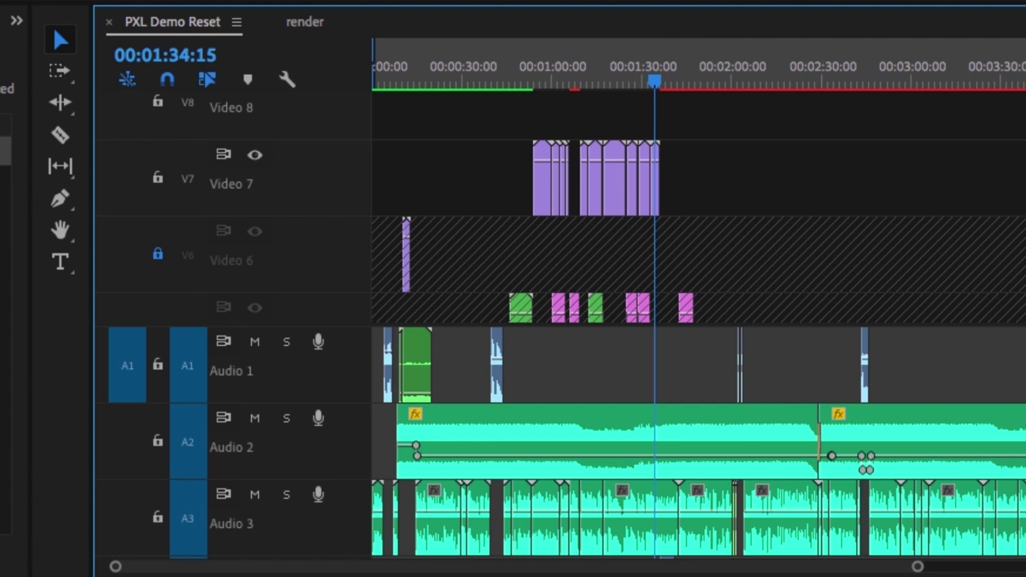
mouse_move(918, 567)
left_mouse_down()
mouse_move(605, 553)
mouse_move(639, 548)
left_mouse_up()
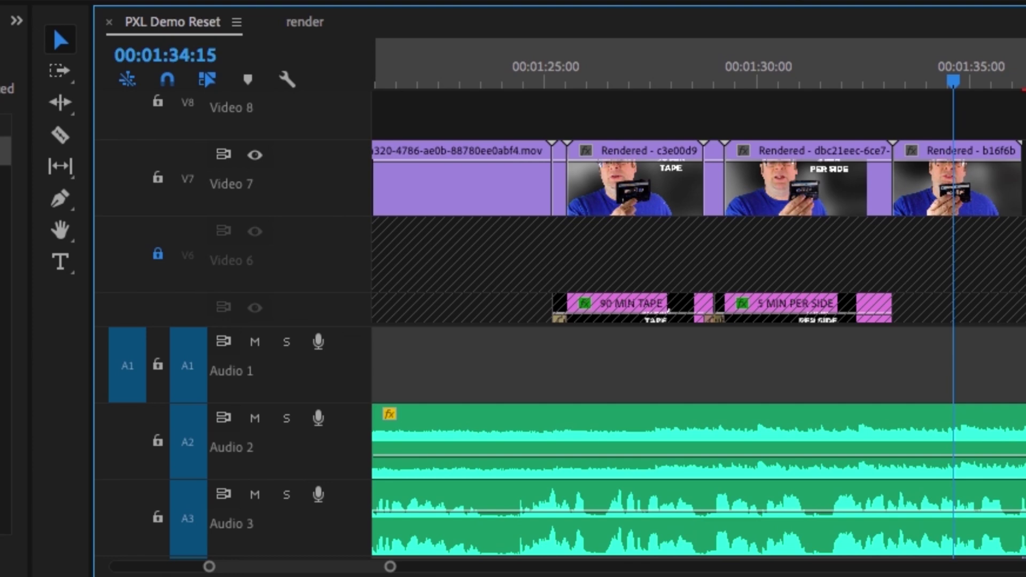
scroll(695, 208, "down", 2)
scroll(695, 208, "down", 2)
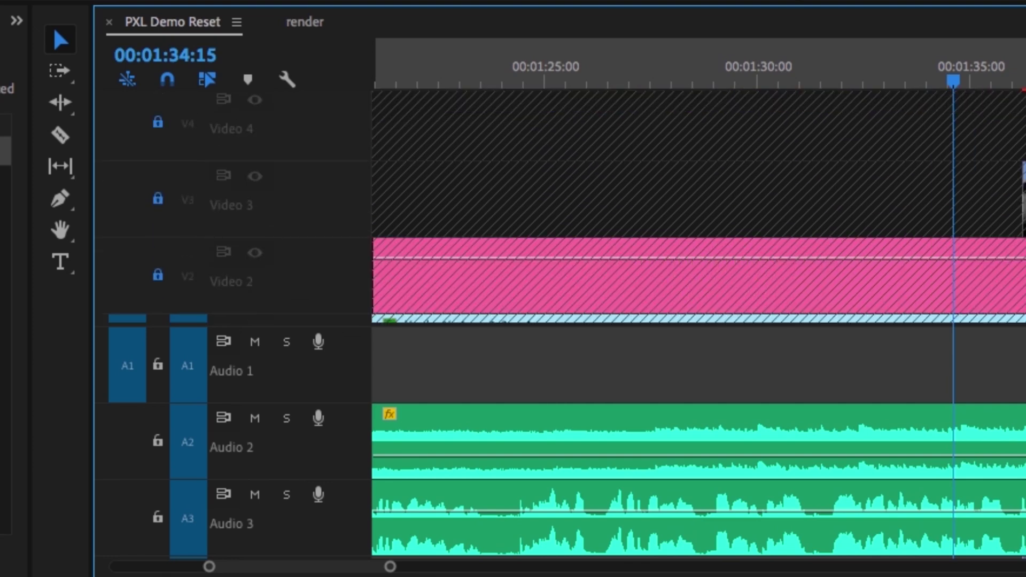
scroll(694, 208, "up", 3)
scroll(694, 208, "up", 2)
scroll(695, 208, "down", 3)
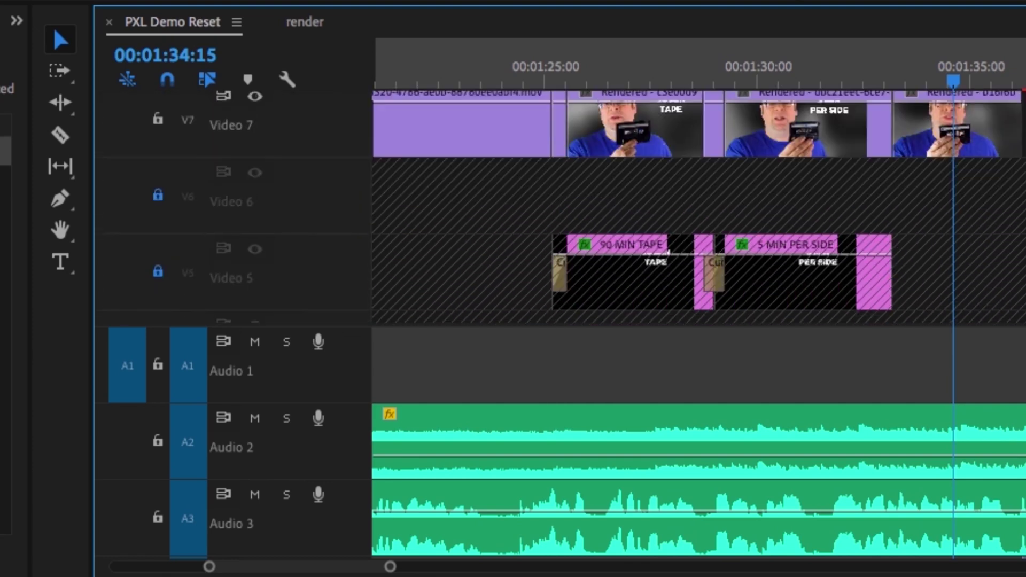
scroll(694, 208, "up", 2)
scroll(695, 208, "up", 2)
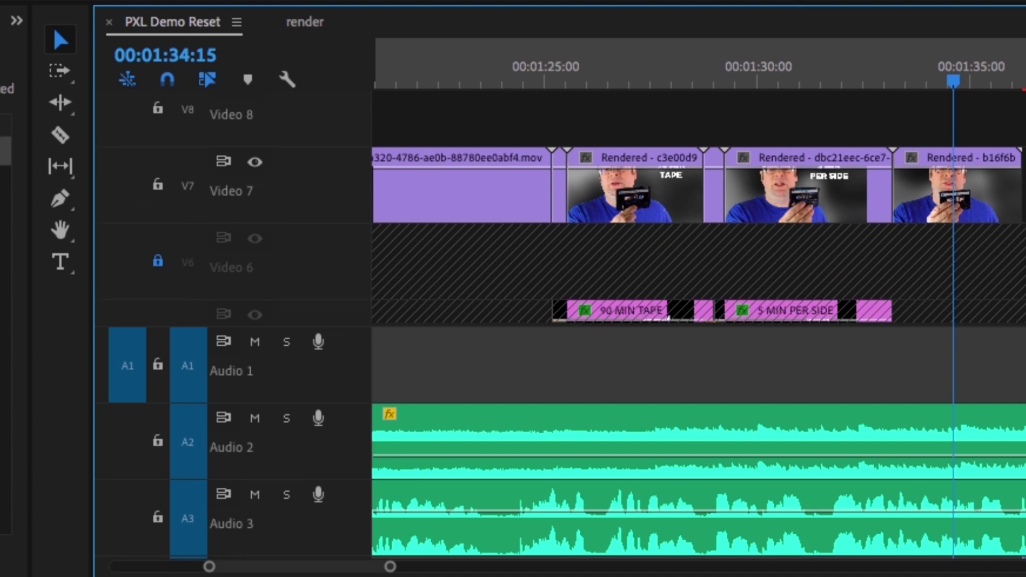
- Scrub the playhead to 00:01:36:09, where the Video 7 rendered clips end
left_click_drag(954, 82, 1025, 77)
left_click_drag(675, 77, 515, 74)
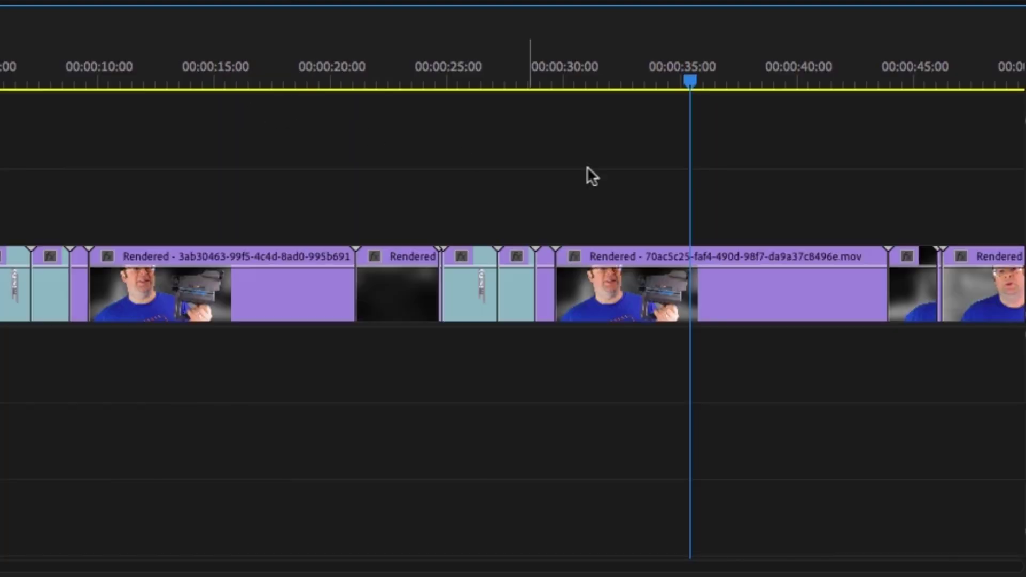
left_click_drag(690, 82, 294, 147)
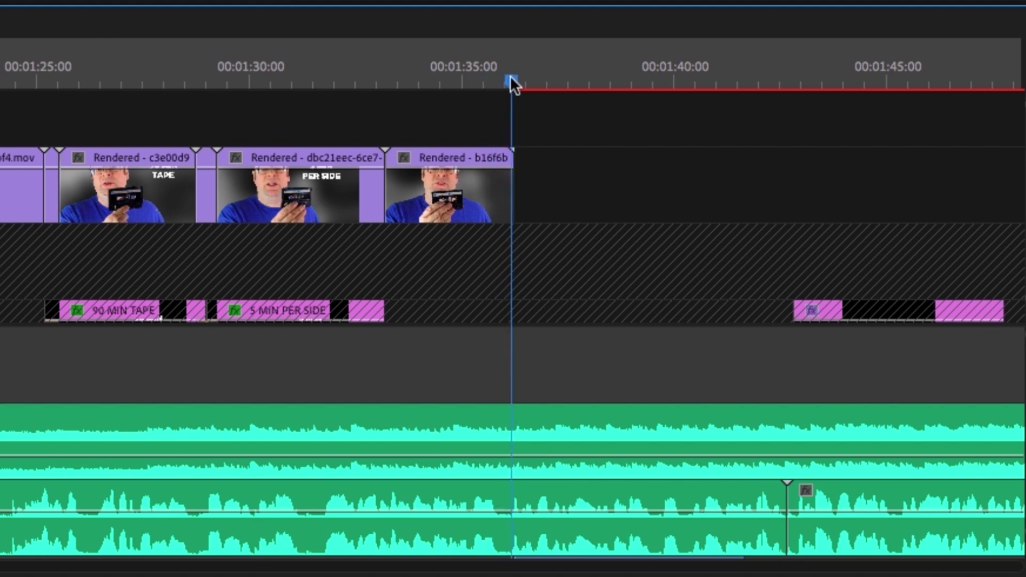
left_click_drag(499, 78, 522, 84)
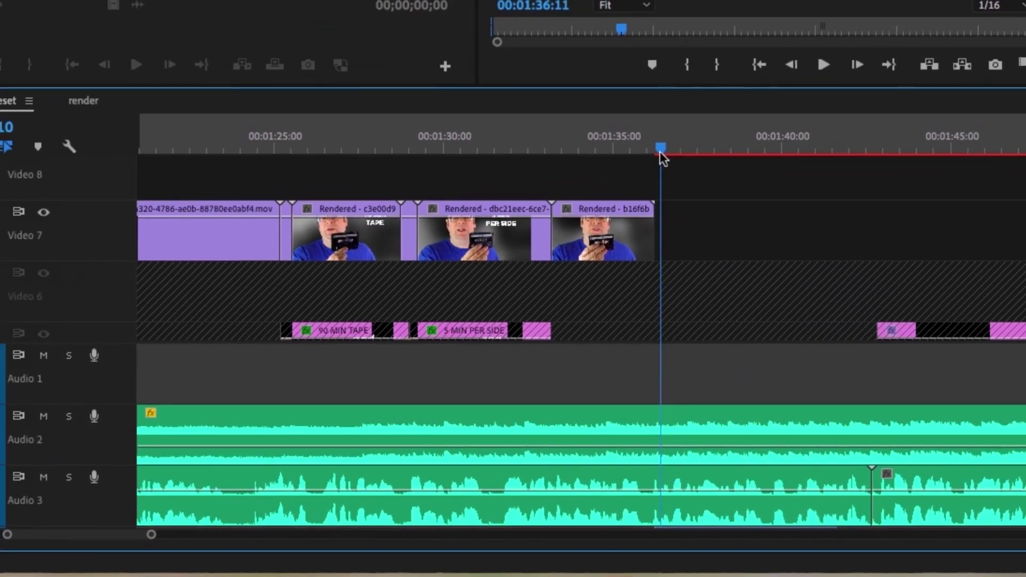
left_click_drag(662, 155, 661, 155)
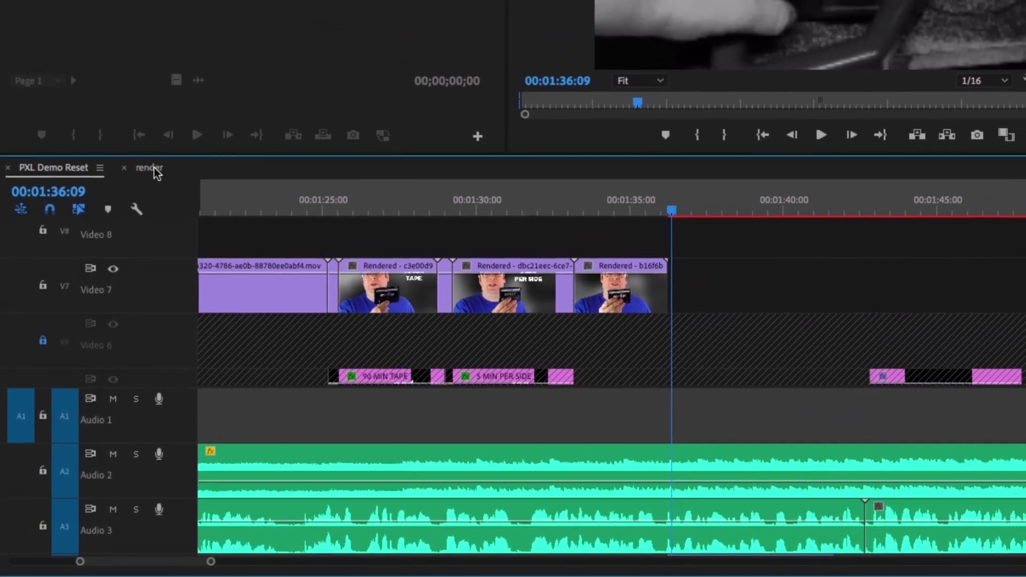
- In the render sequence, select the next three rendered clips on Video 1 and copy them
left_click(82, 101)
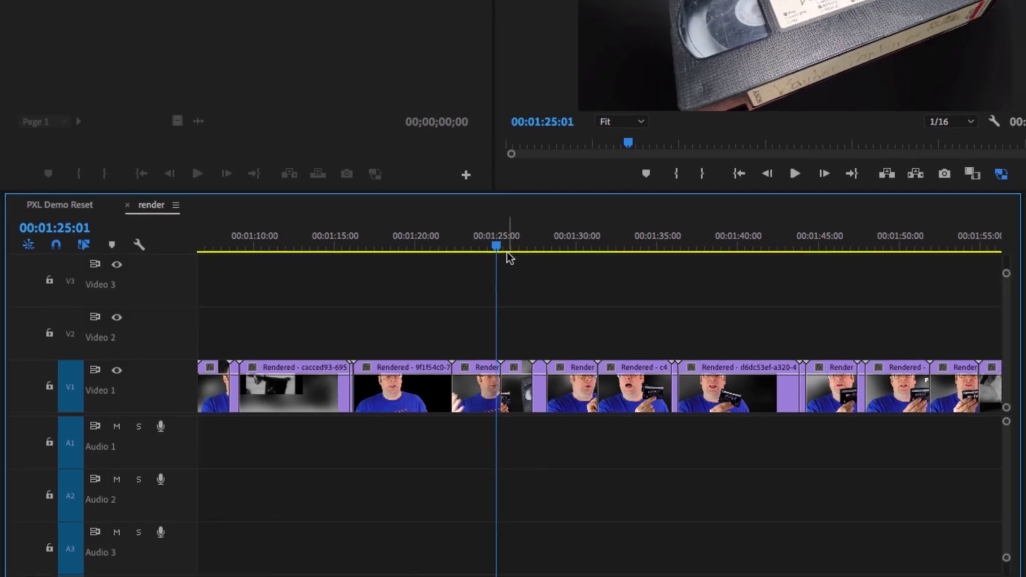
left_click_drag(504, 231, 460, 234)
left_click_drag(427, 303, 825, 310)
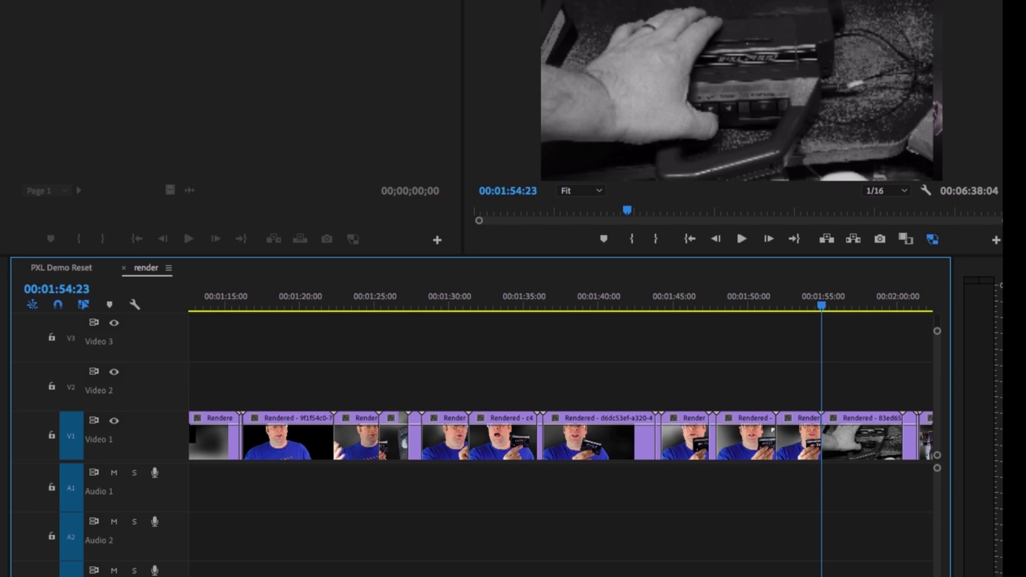
scroll(562, 438, "right", 10)
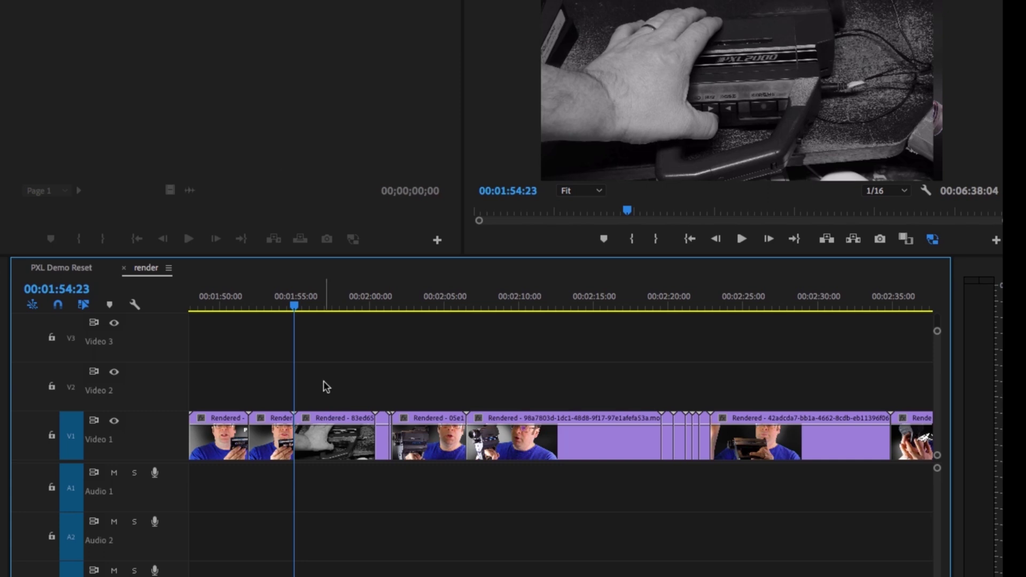
left_click_drag(326, 385, 557, 453)
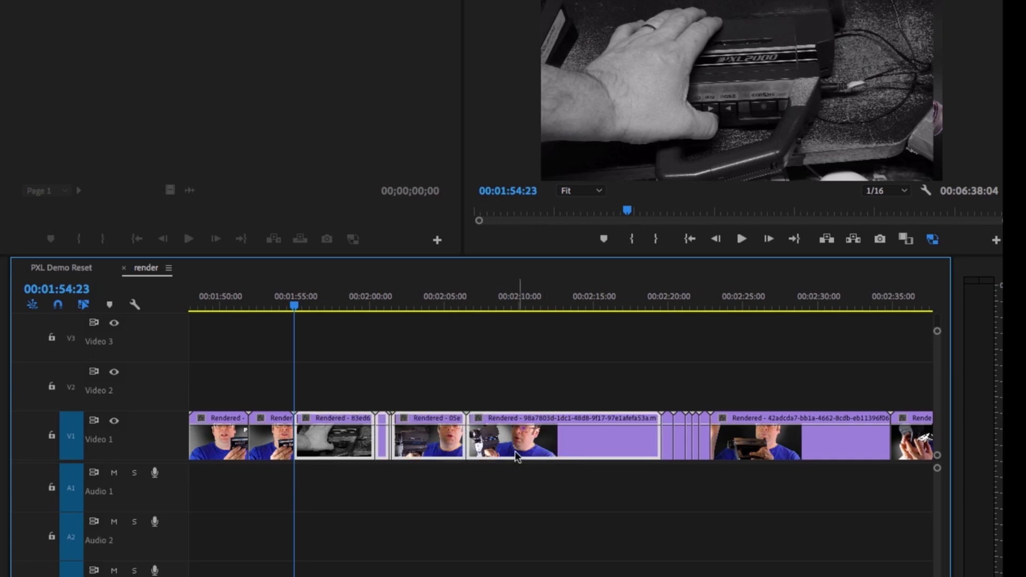
key("ctrl+c")
- Paste the three copied clips onto Video 7 of PXL Demo Reset, right after the last existing clip
left_click(62, 267)
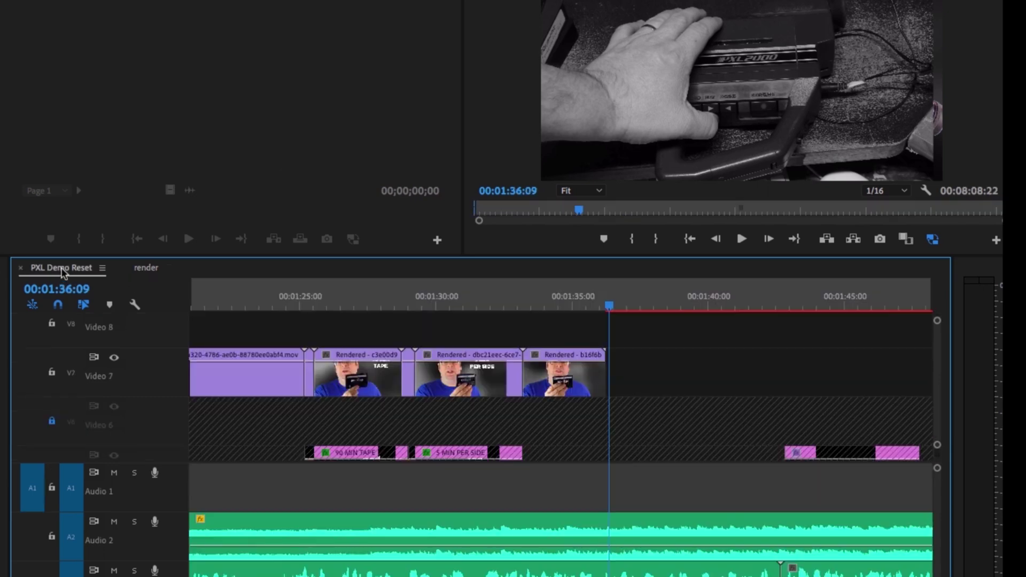
left_click(595, 303)
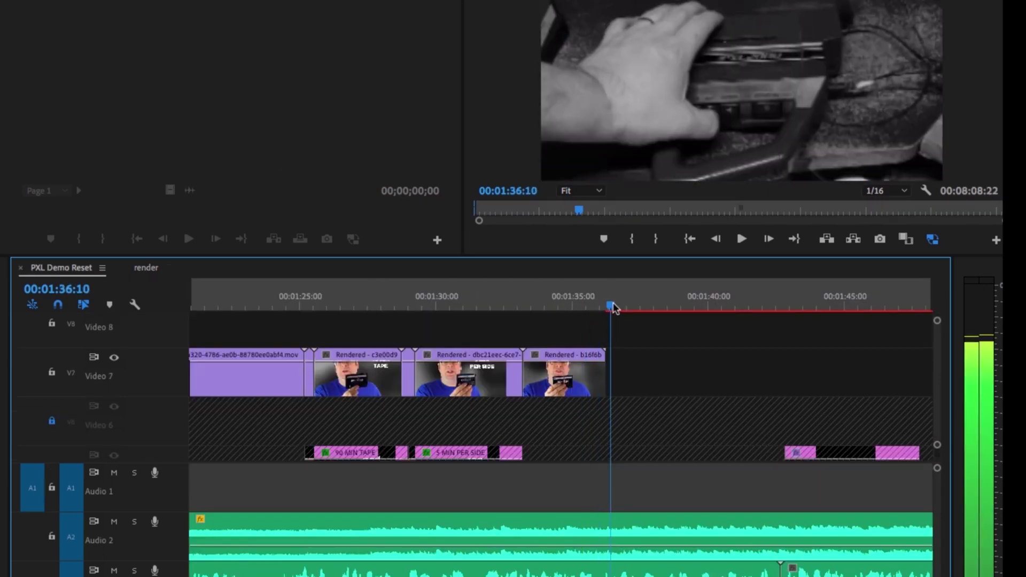
left_click(593, 305)
left_click(617, 305)
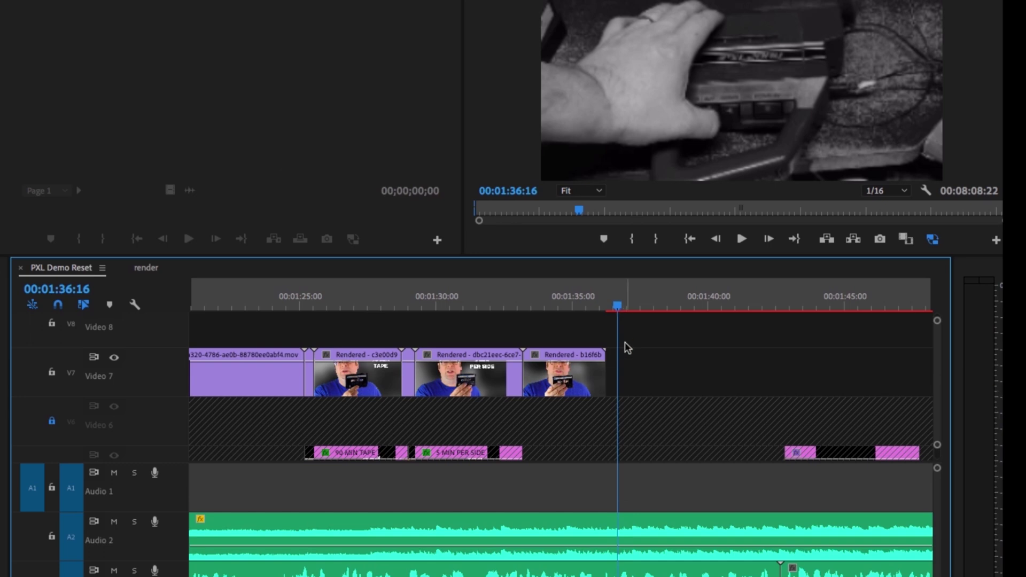
key("ctrl+v")
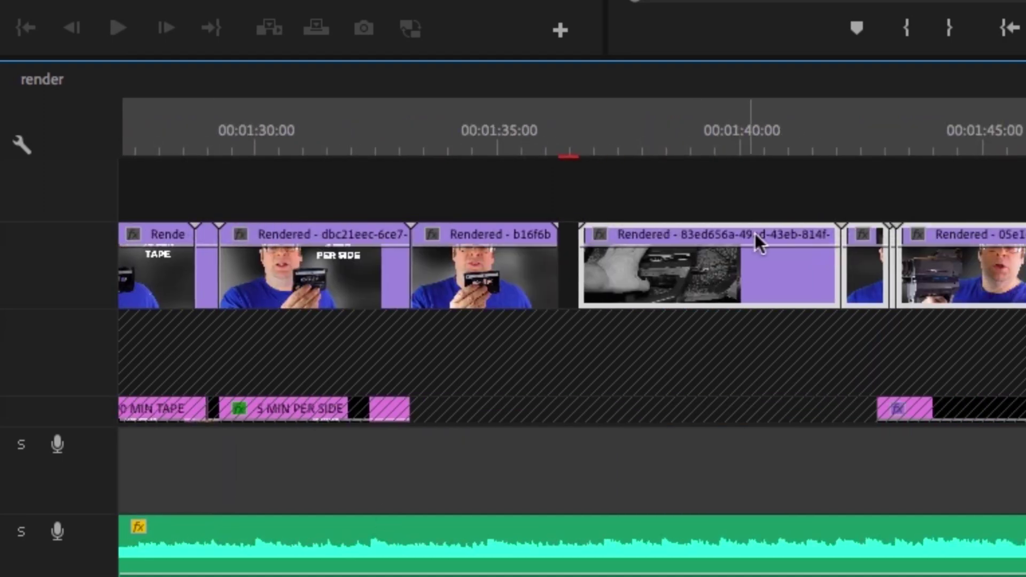
- Move the pasted clips 7 frames earlier to close the gap, then scrub and play back the joins
left_click_drag(685, 227, 662, 226)
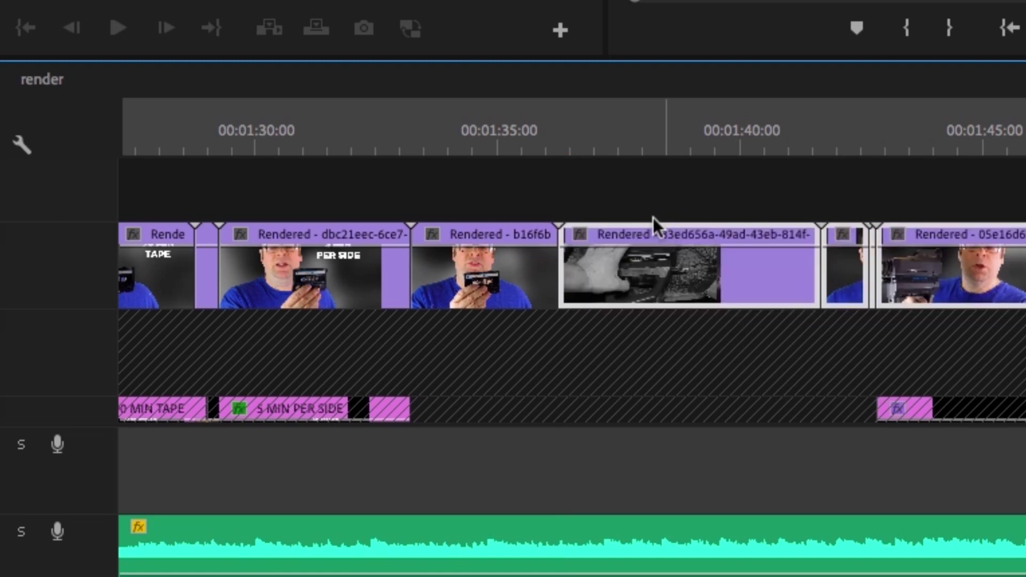
mouse_move(539, 130)
left_mouse_down()
mouse_move(550, 130)
mouse_move(527, 130)
left_mouse_up()
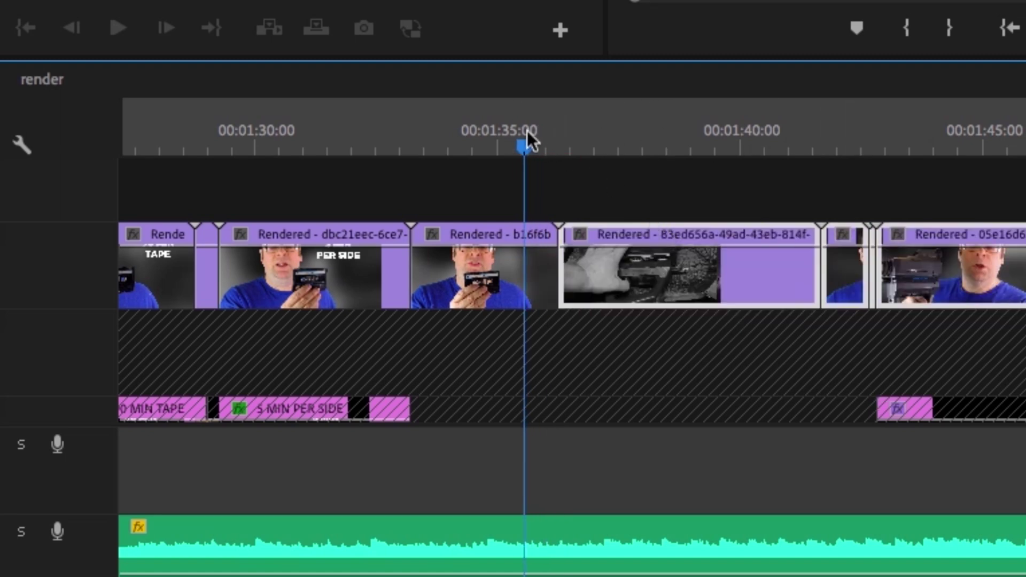
key("space")
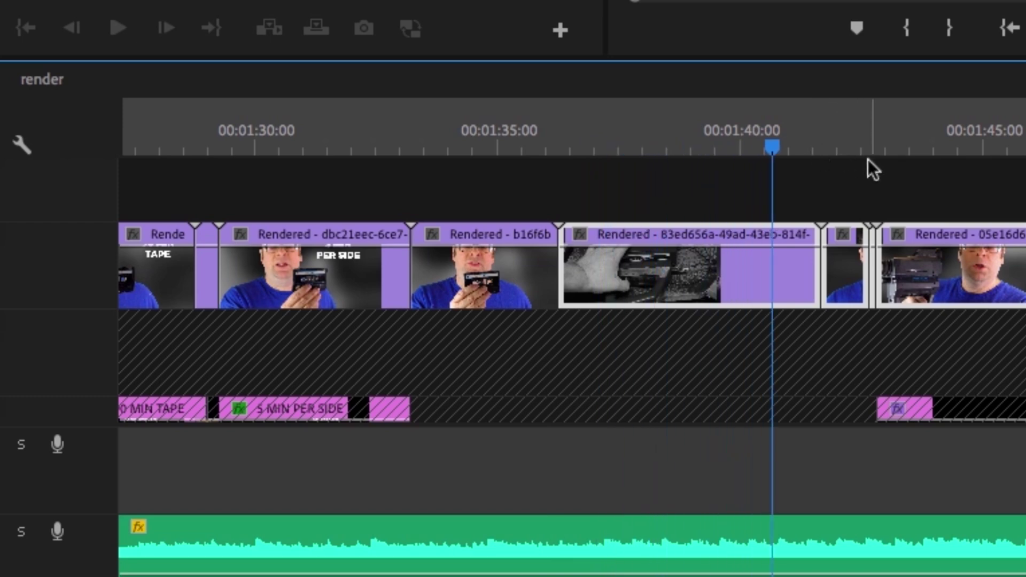
left_click_drag(556, 142, 518, 142)
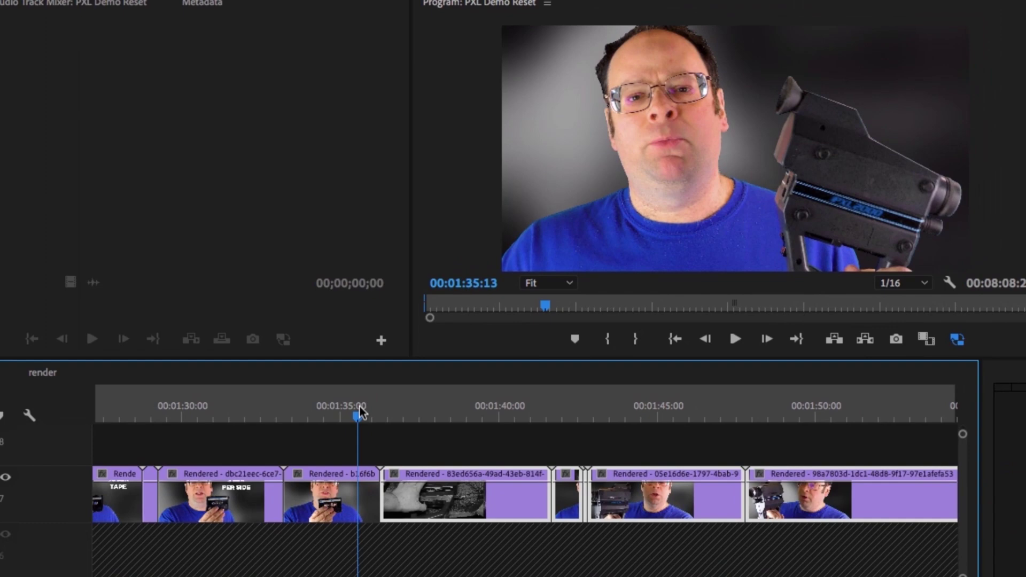
key("space")
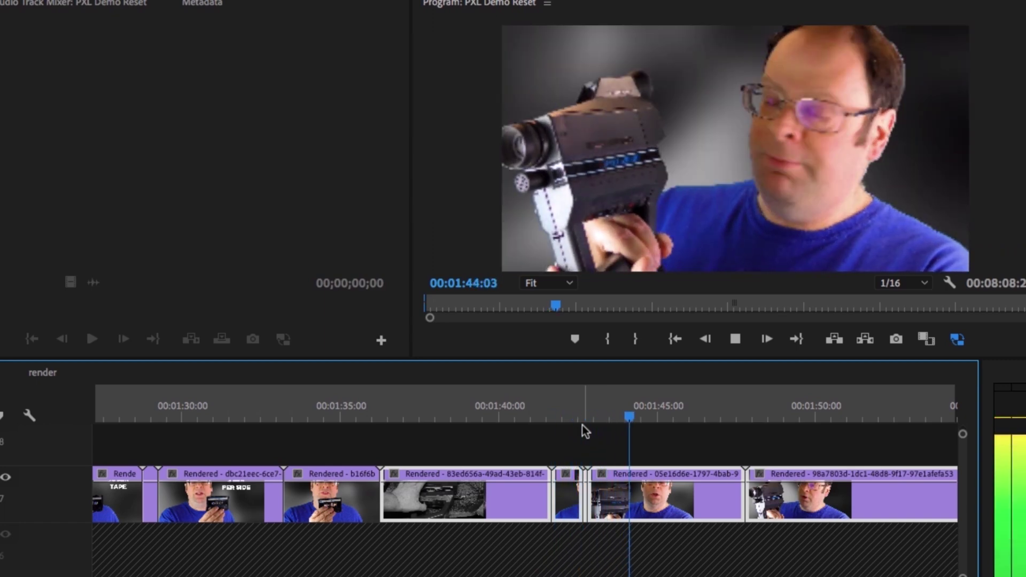
key("space")
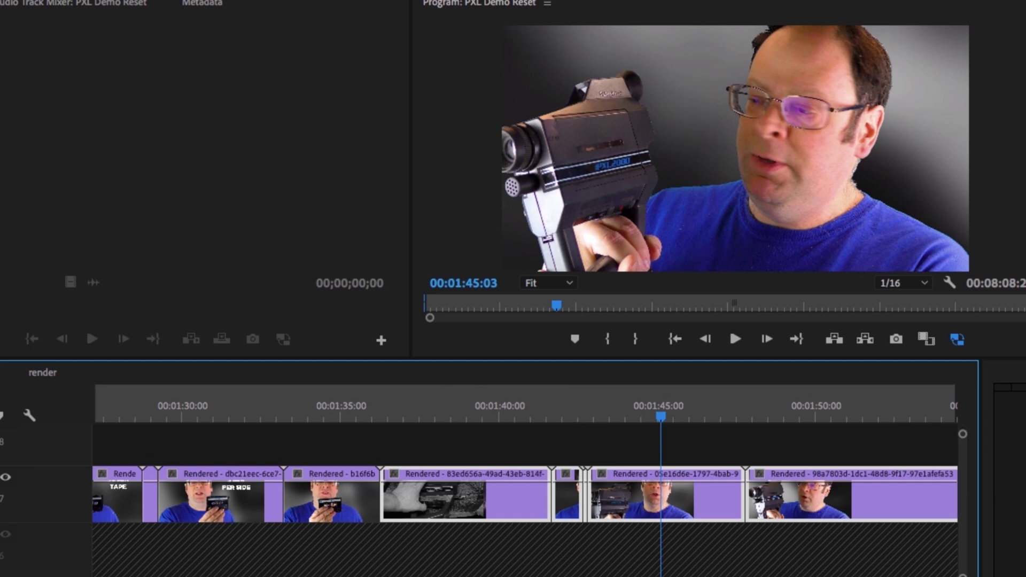
scroll(523, 481, "down", 5)
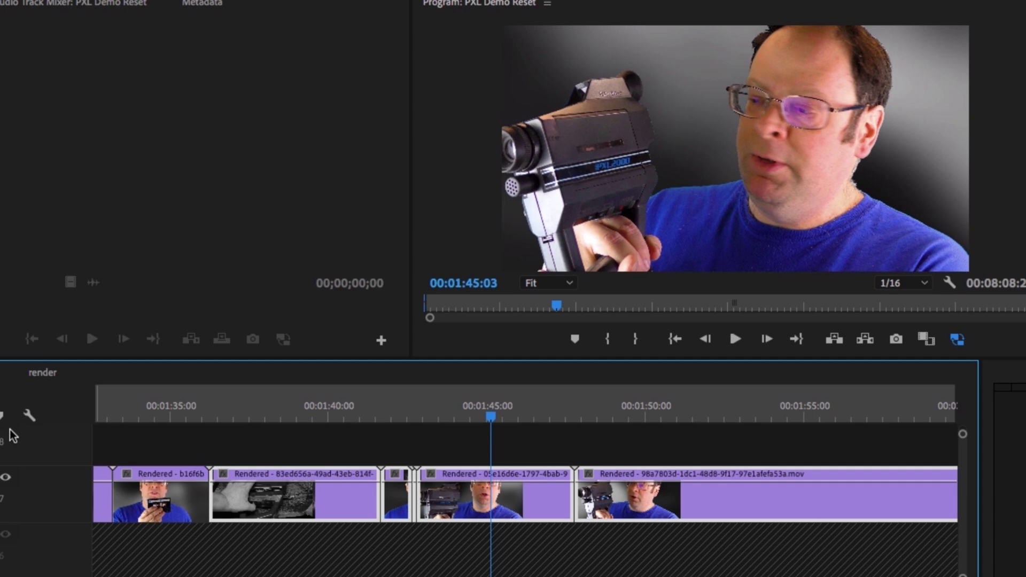
- Switch to the render sequence and scroll through its remaining Rendered clips on Video 1
left_click(42, 374)
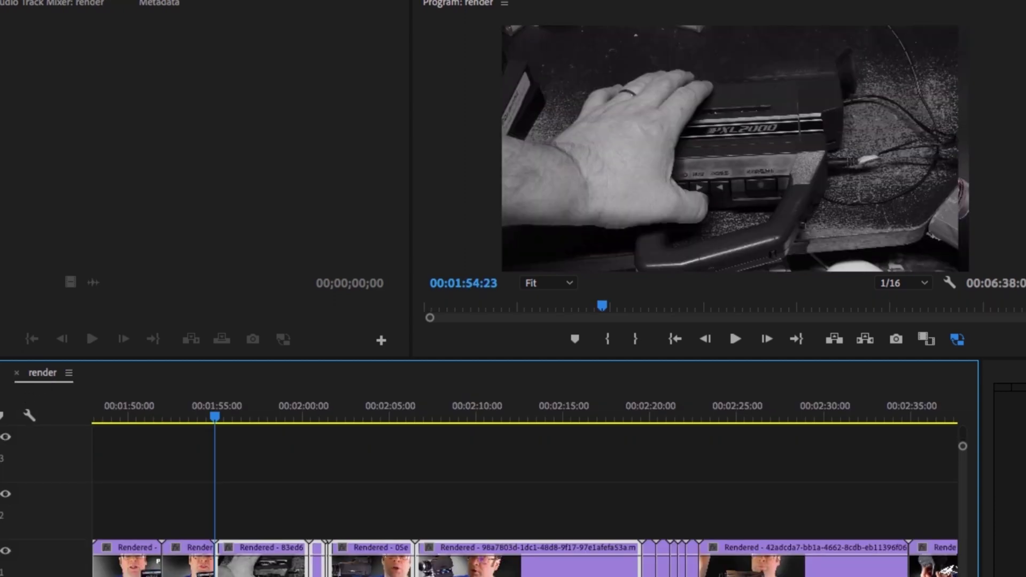
scroll(524, 481, "down", 15)
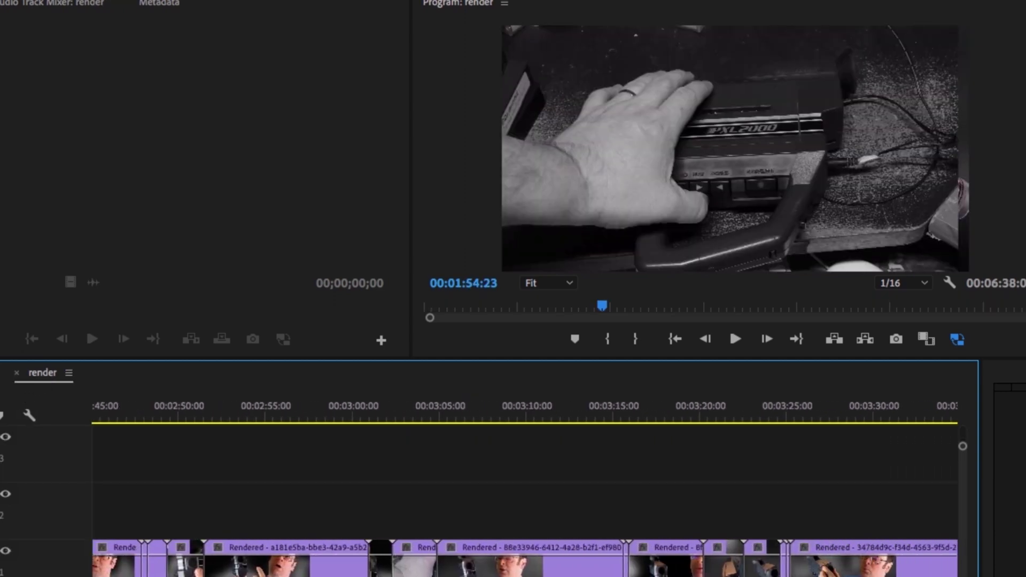
scroll(524, 481, "down", 15)
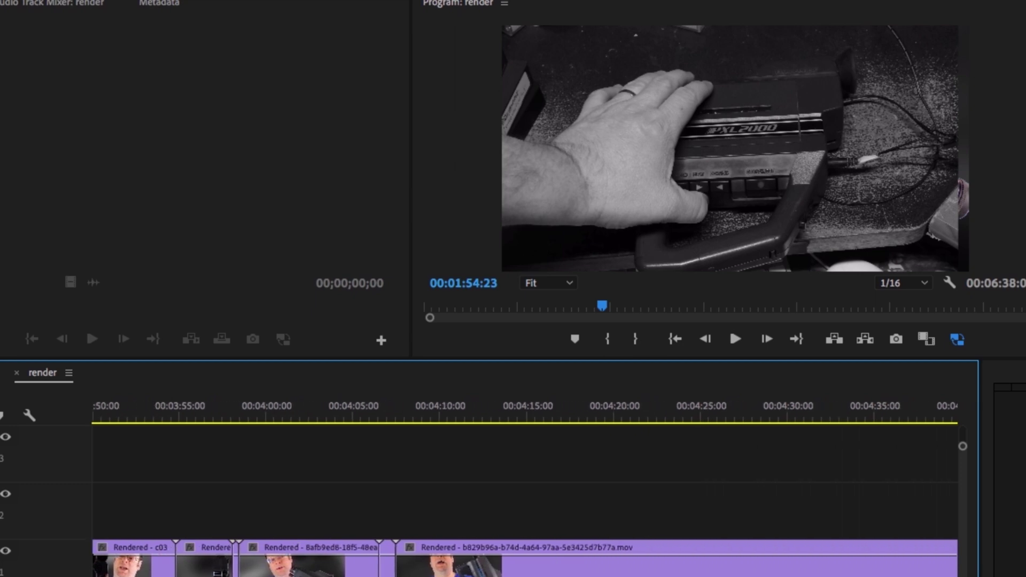
scroll(523, 481, "down", 15)
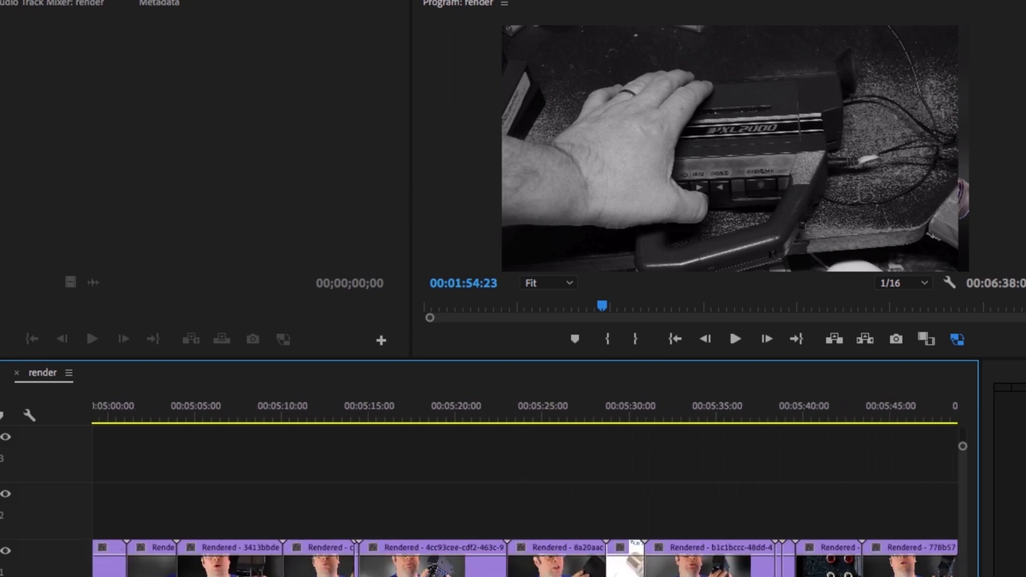
scroll(523, 481, "down", 15)
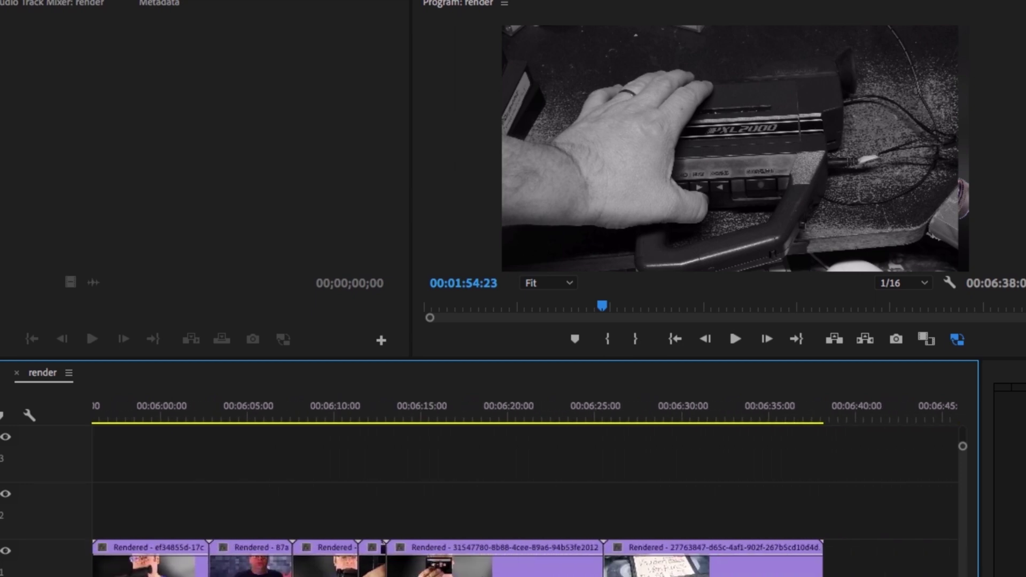
scroll(524, 481, "up", 15)
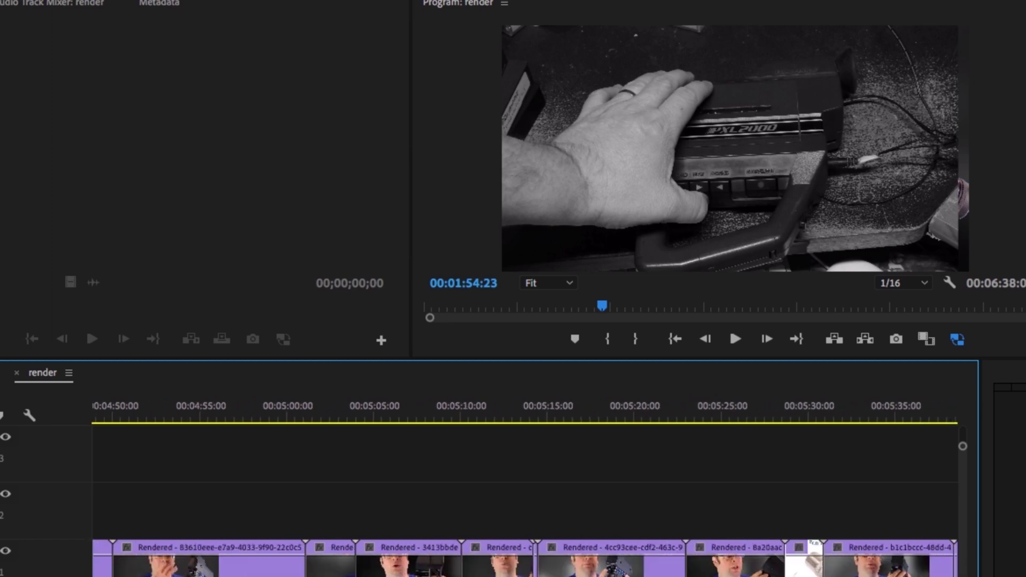
scroll(524, 481, "up", 15)
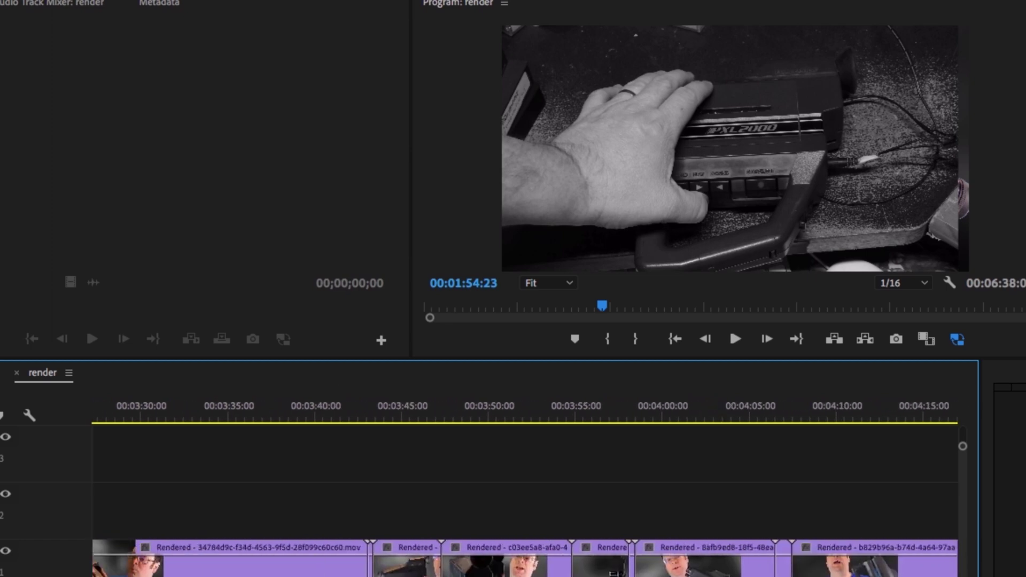
scroll(524, 481, "down", 8)
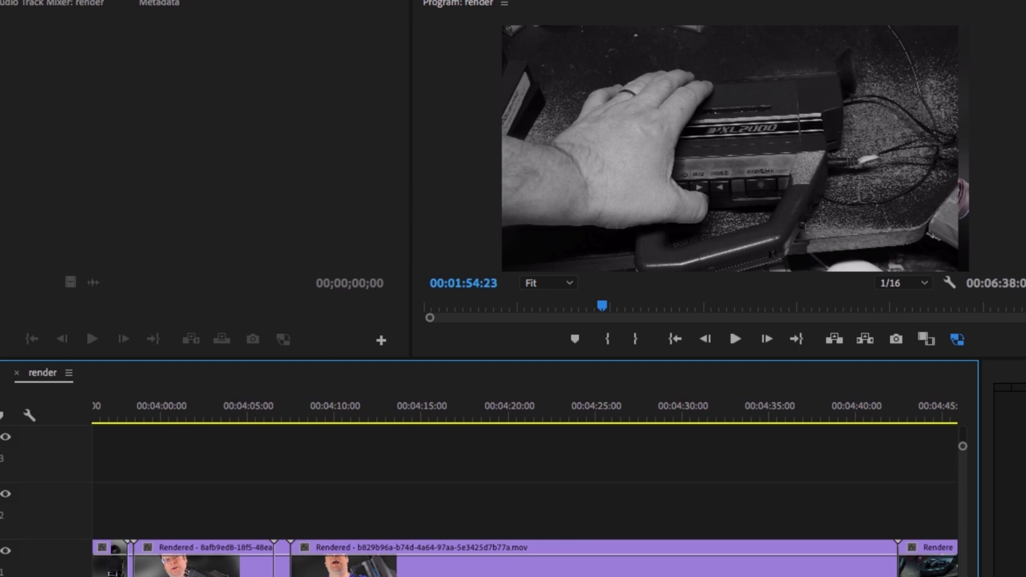
scroll(524, 481, "up", 20)
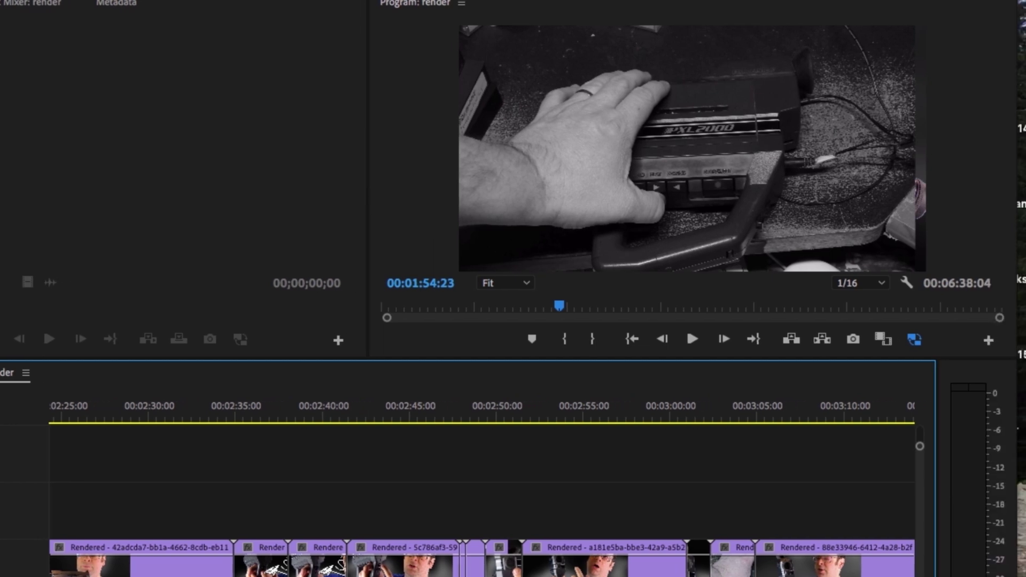
scroll(482, 481, "left", 5)
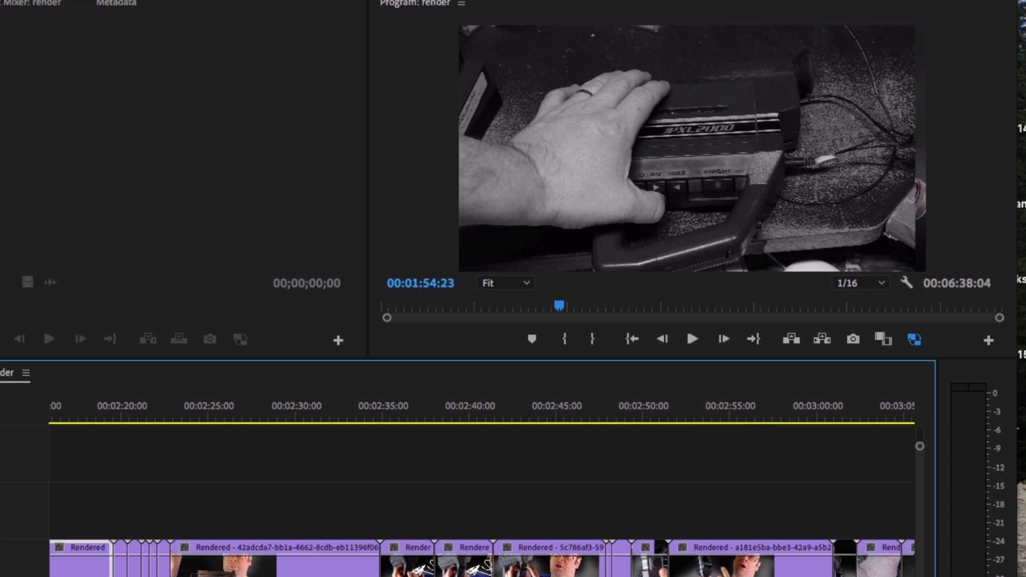
scroll(482, 481, "left", 2)
scroll(482, 481, "left", 10)
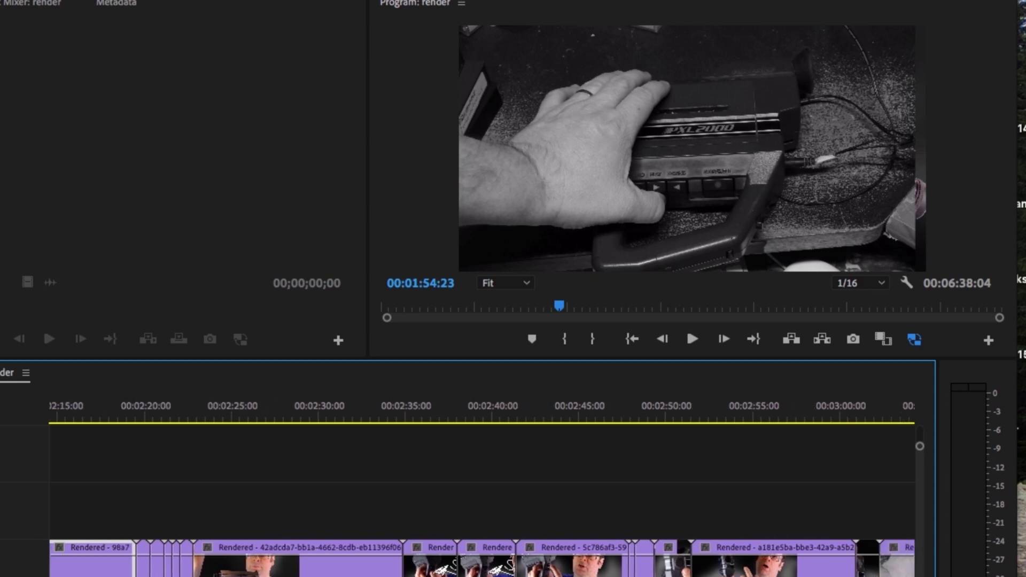
scroll(482, 481, "right", 3)
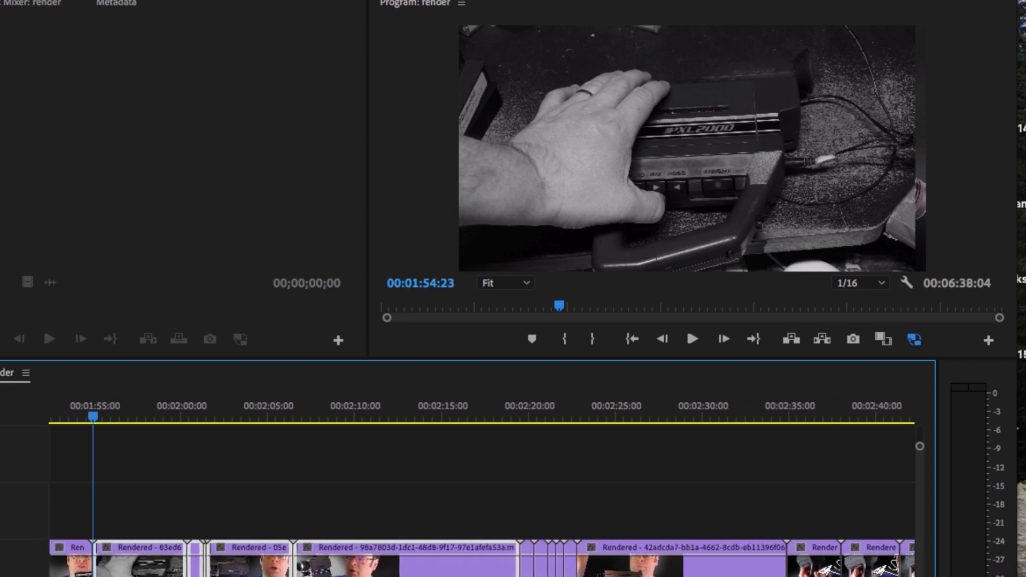